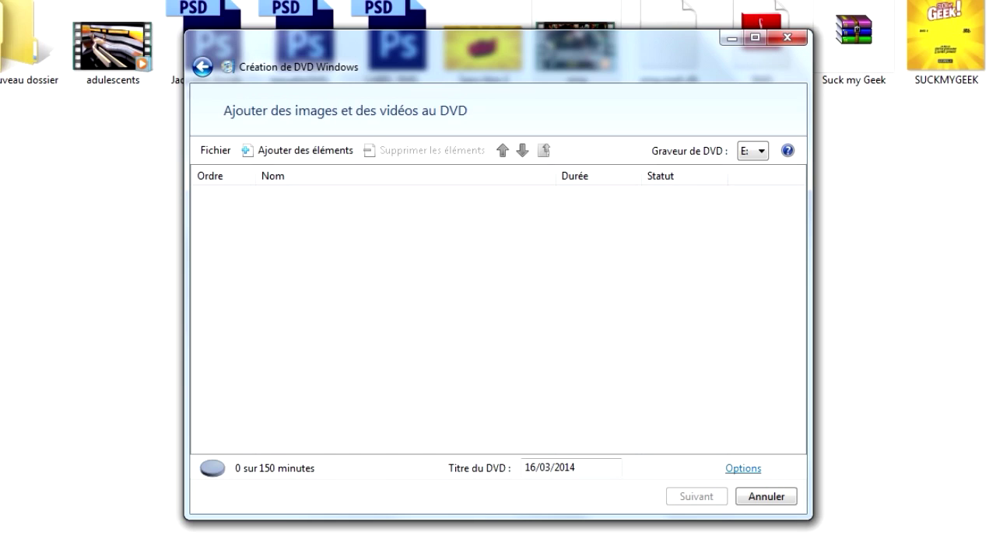
Add the smg video to the DVD project and set the DVD title to SUCK MY GEEK.
{"action": "left_click_drag", "start_coordinate": [298, 167], "coordinate": [372, 195]}
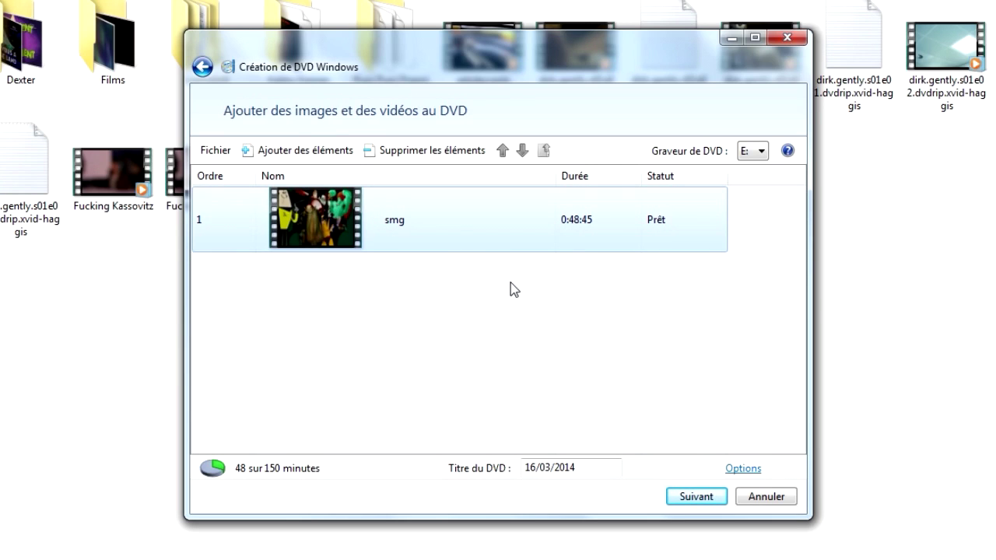
{"action": "double_click", "coordinate": [589, 467]}
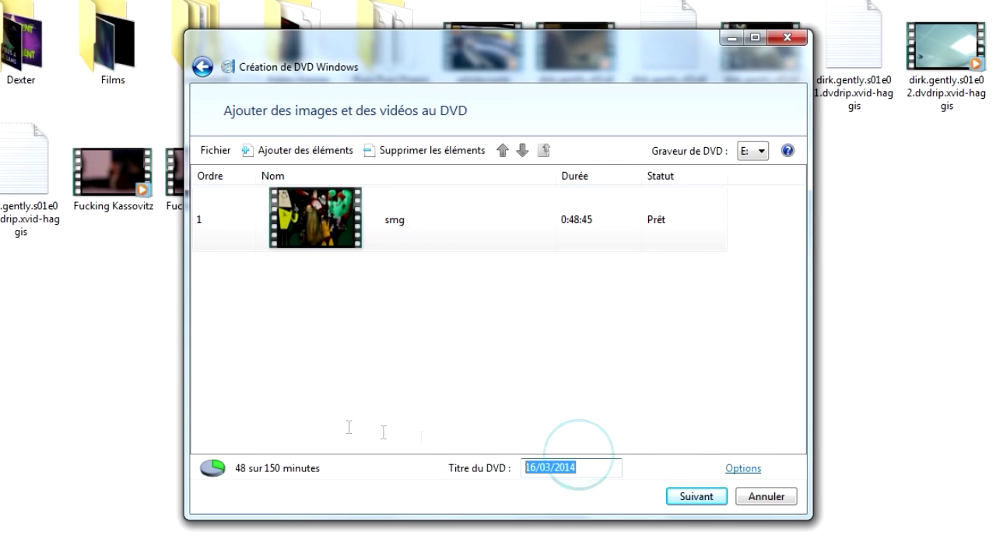
{"action": "type", "text": "SUCK MY GEEK"}
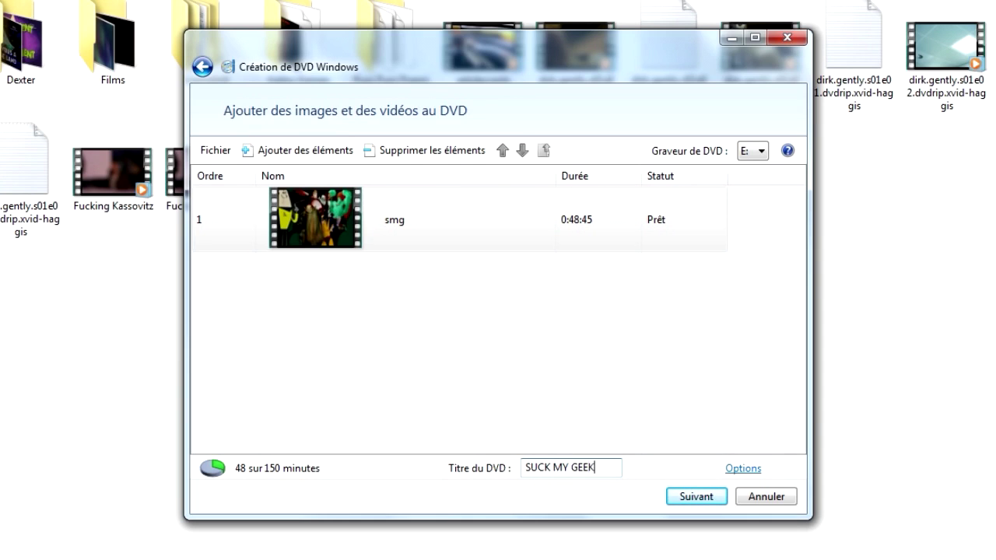
Set the DVD options to play the video and end with the DVD menu in 16:9, and continue to the menu style page.
{"action": "left_click", "coordinate": [740, 469]}
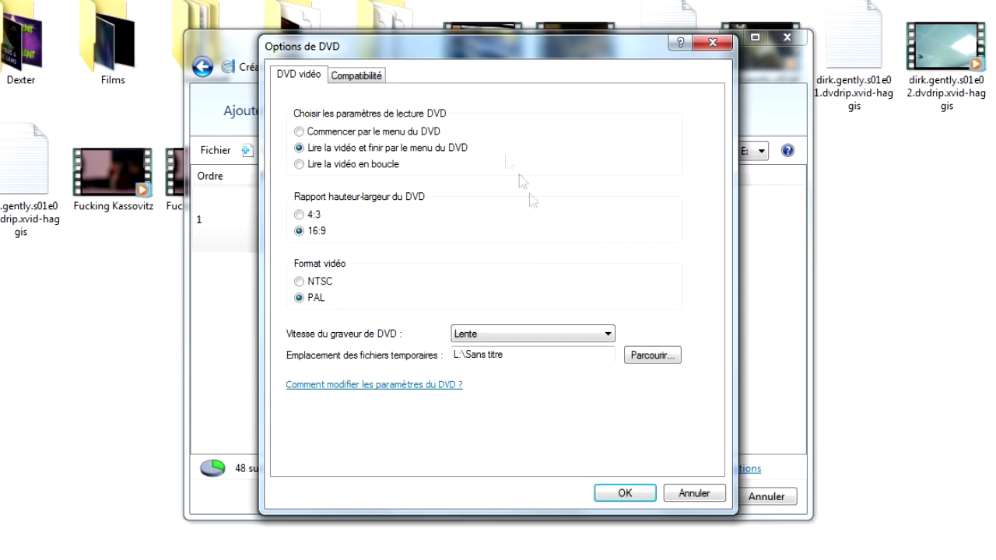
{"action": "left_click", "coordinate": [299, 147]}
{"action": "left_click", "coordinate": [299, 214]}
{"action": "left_click", "coordinate": [300, 231]}
{"action": "left_click", "coordinate": [477, 337]}
{"action": "left_click", "coordinate": [477, 337]}
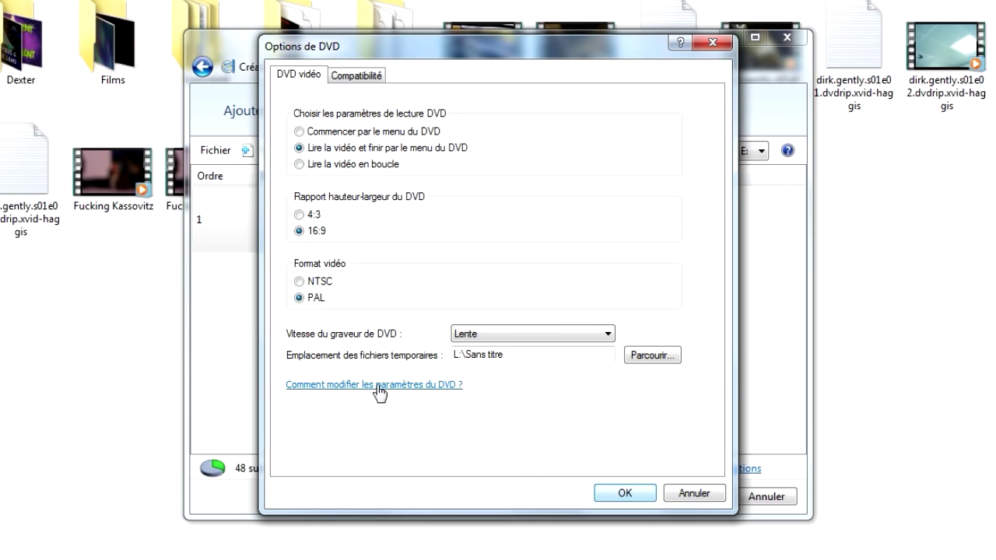
{"action": "key", "text": "Return"}
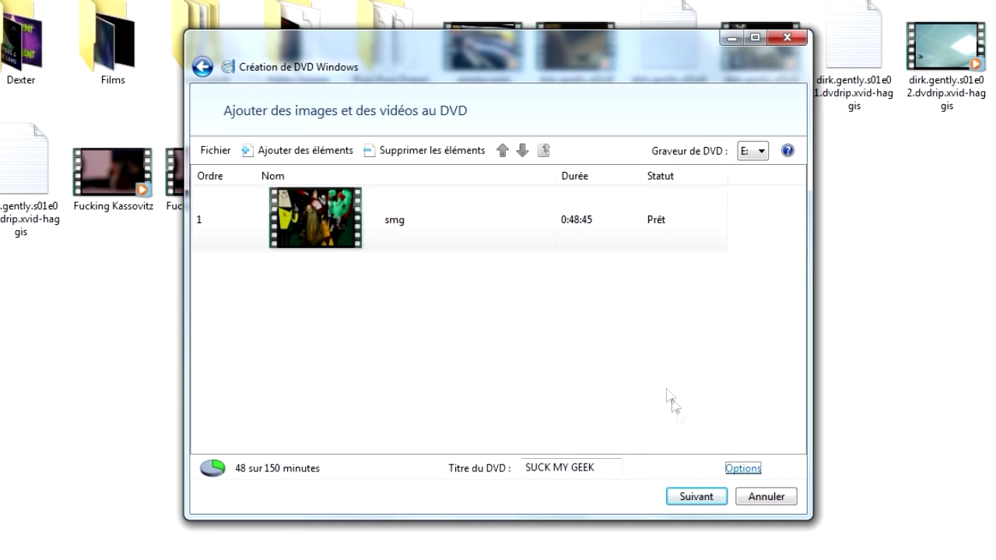
{"action": "left_click", "coordinate": [688, 499]}
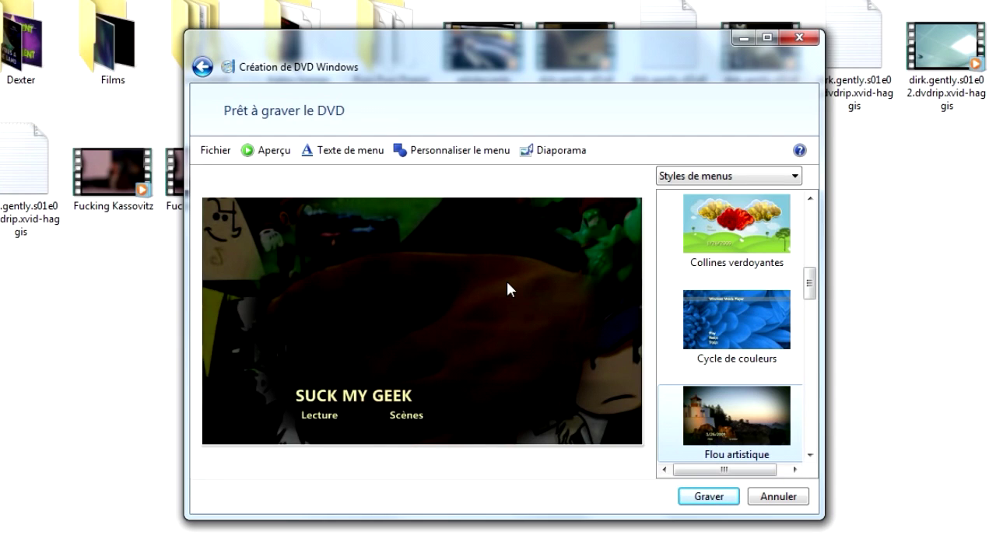
Try the Album menu style on the DVD menu.
{"action": "left_click_drag", "start_coordinate": [811, 288], "coordinate": [811, 226]}
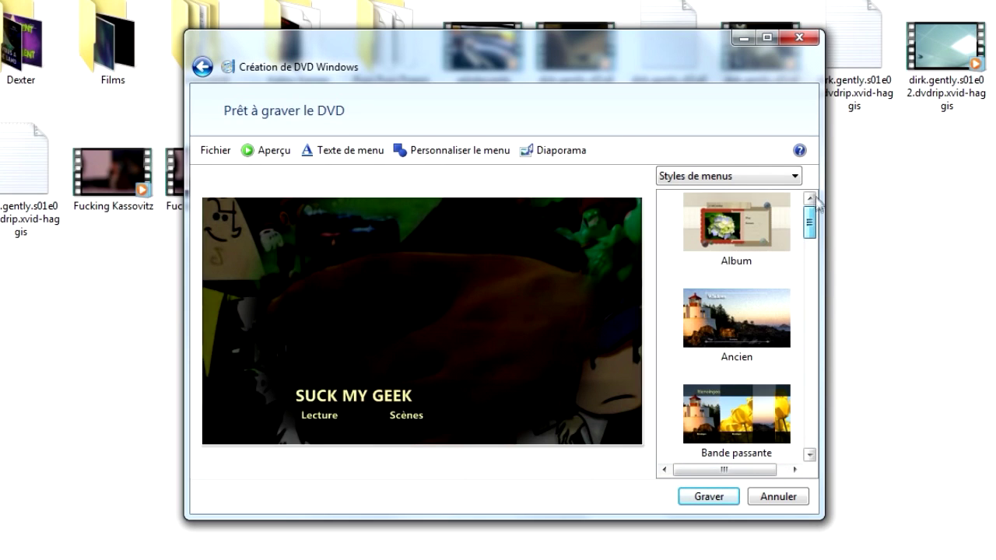
{"action": "left_click", "coordinate": [744, 254]}
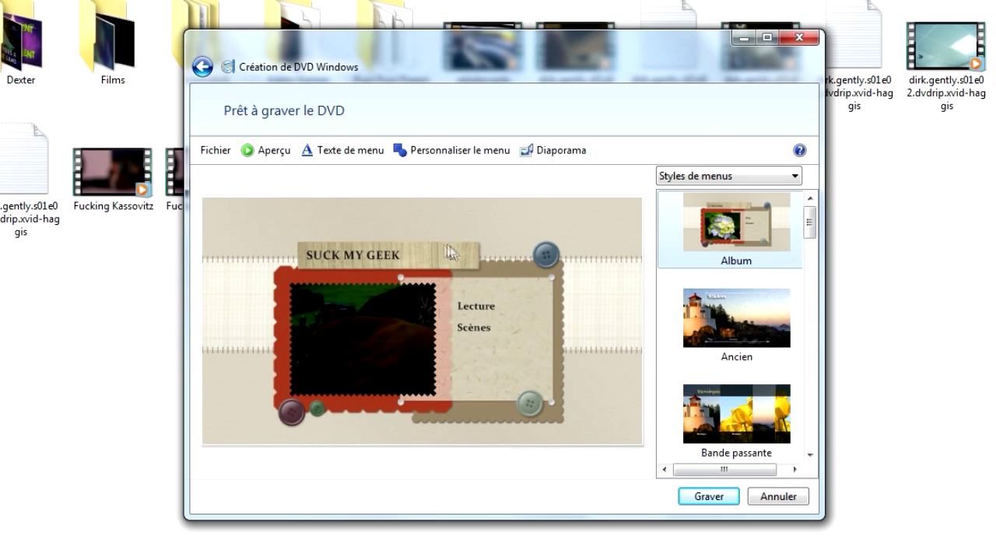
{"action": "left_click", "coordinate": [786, 348]}
{"action": "left_click", "coordinate": [745, 235]}
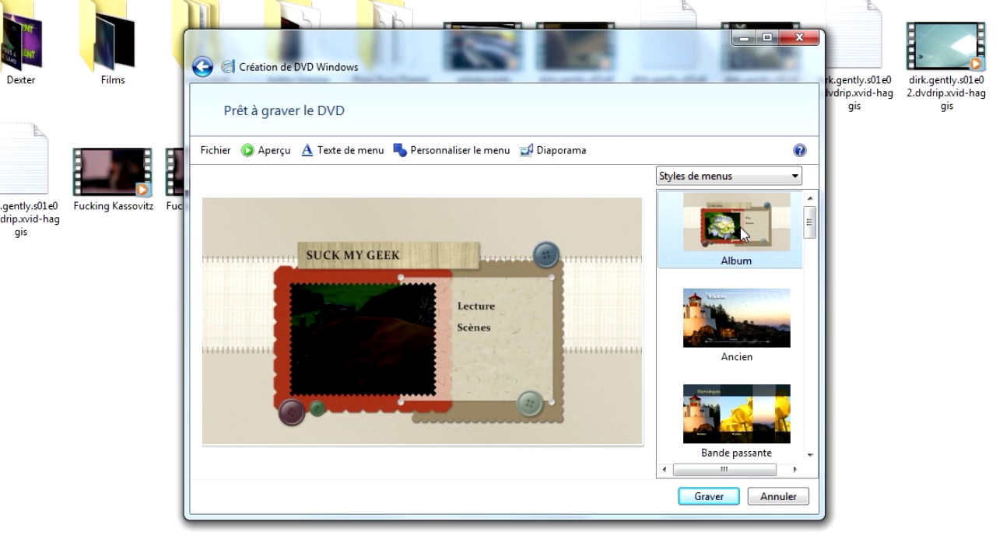
{"action": "left_click_drag", "start_coordinate": [810, 224], "coordinate": [823, 196]}
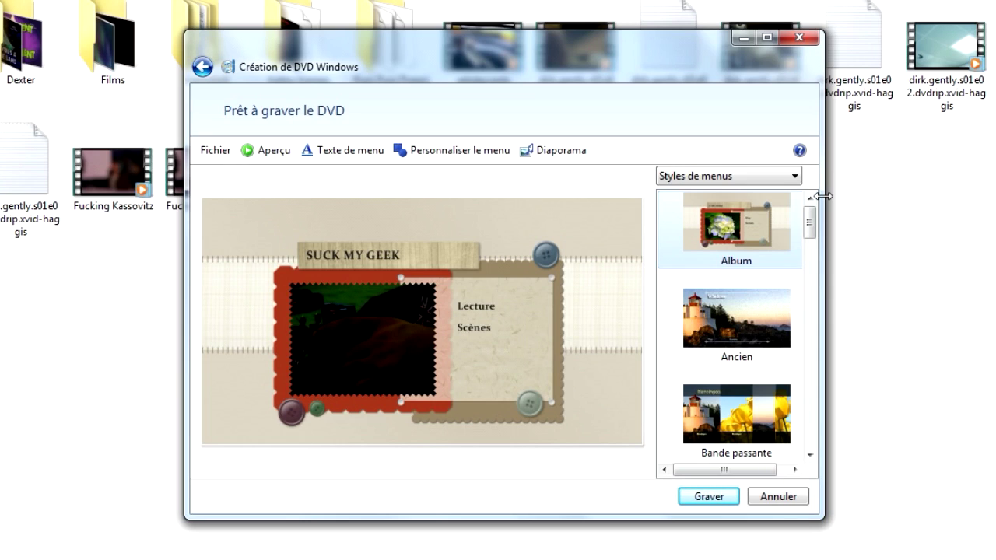
Try the Ancien, Bande passante, Bleu bébé and Briser menu styles one after another.
{"action": "left_click", "coordinate": [742, 320]}
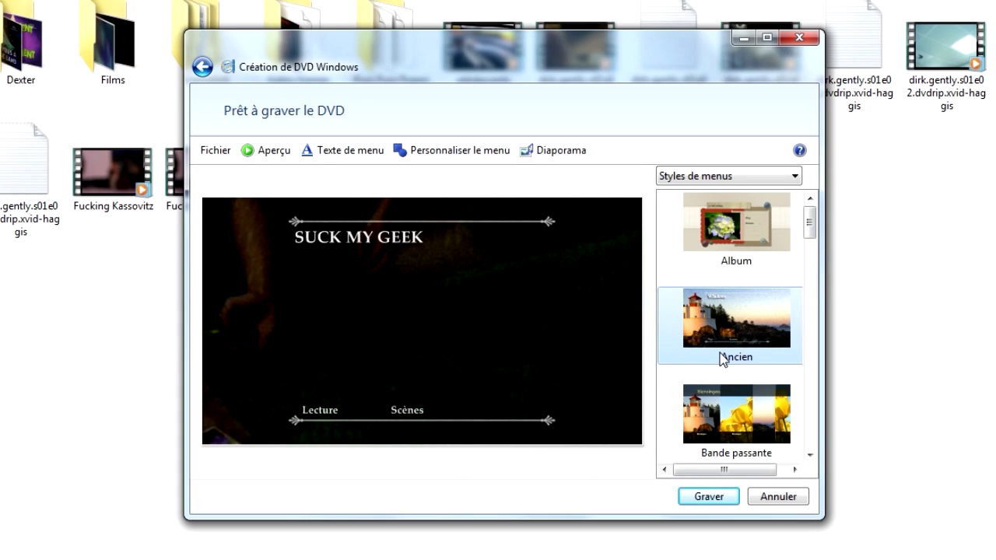
{"action": "left_click", "coordinate": [728, 413]}
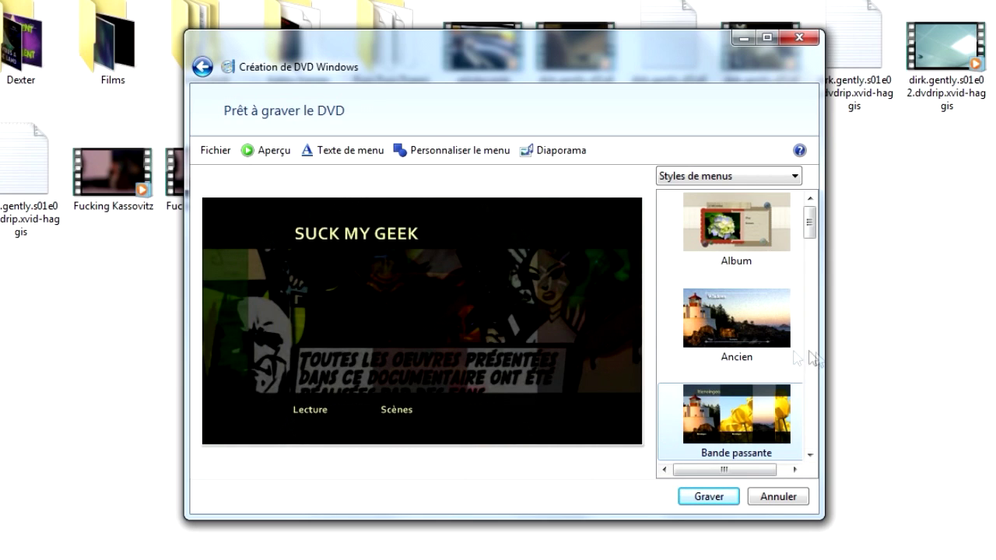
{"action": "scroll", "coordinate": [790, 369], "scroll_direction": "down", "scroll_amount": 3}
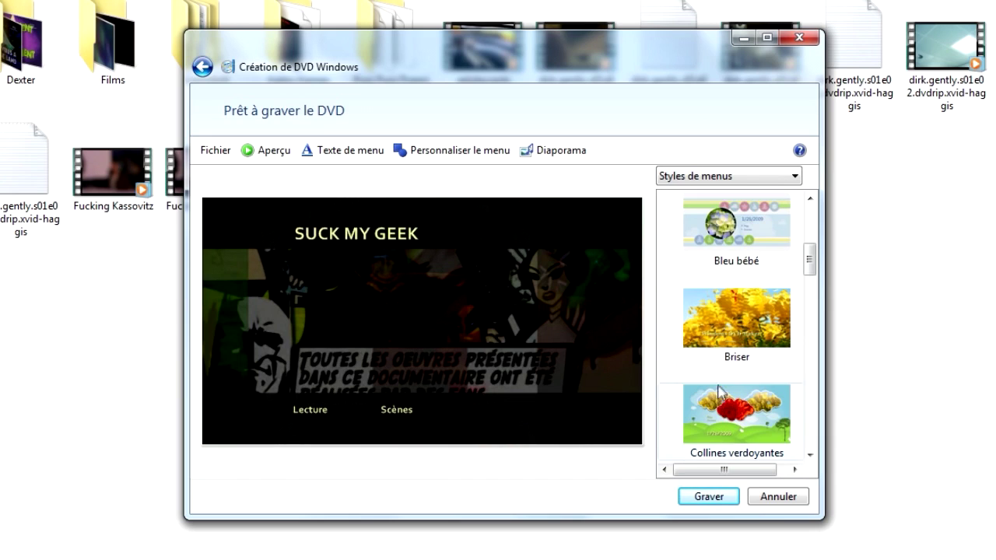
{"action": "scroll", "coordinate": [718, 391], "scroll_direction": "up", "scroll_amount": 2}
{"action": "left_click", "coordinate": [730, 381]}
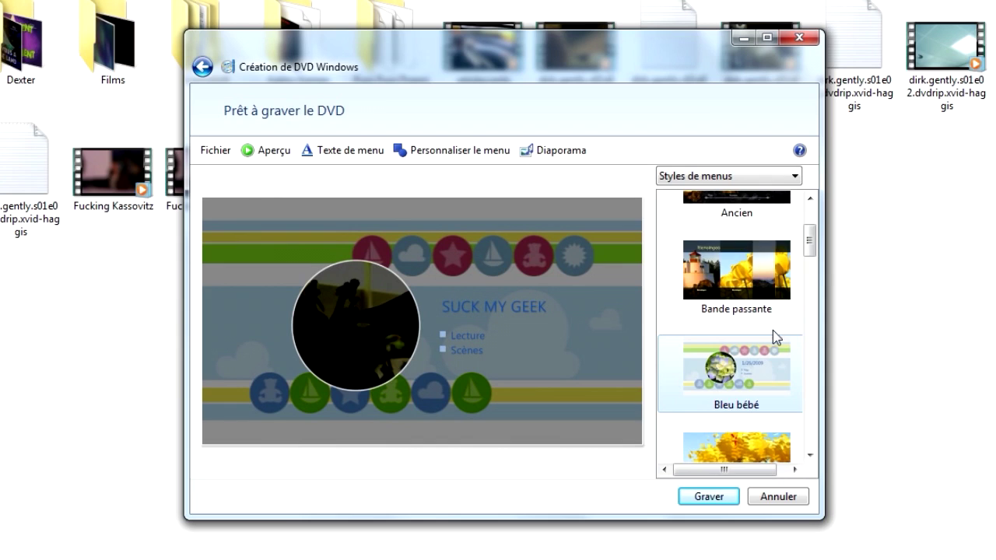
{"action": "scroll", "coordinate": [770, 335], "scroll_direction": "down", "scroll_amount": 3}
{"action": "scroll", "coordinate": [751, 263], "scroll_direction": "up", "scroll_amount": 2}
{"action": "left_click", "coordinate": [747, 307]}
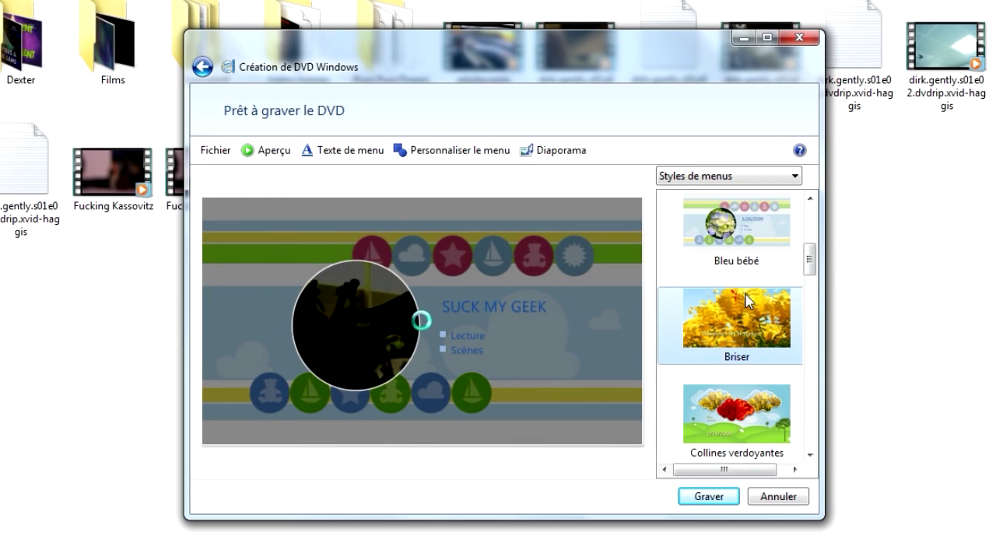
{"action": "scroll", "coordinate": [747, 303], "scroll_direction": "down", "scroll_amount": 2}
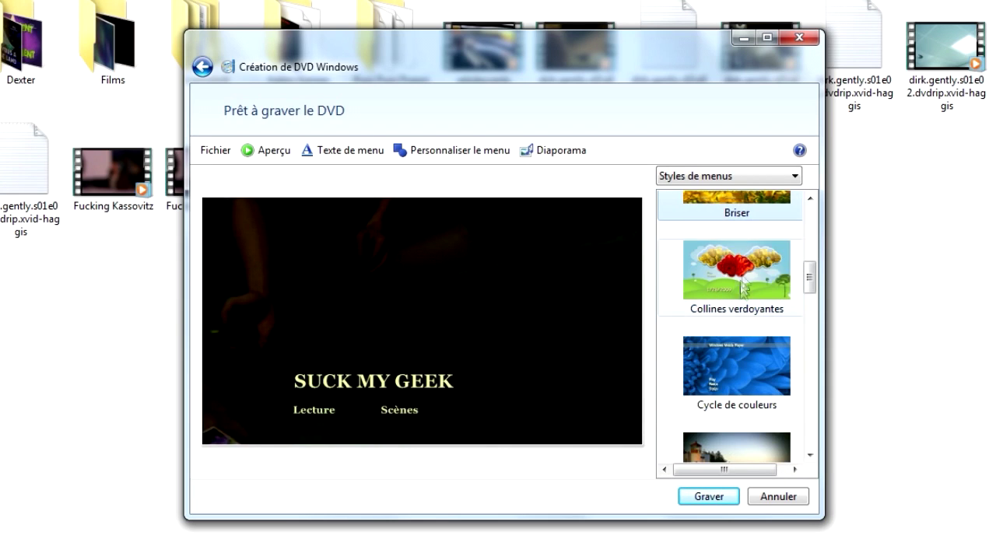
Apply the Flou artistique menu style and preview the DVD menu.
{"action": "scroll", "coordinate": [743, 342], "scroll_direction": "down", "scroll_amount": 2}
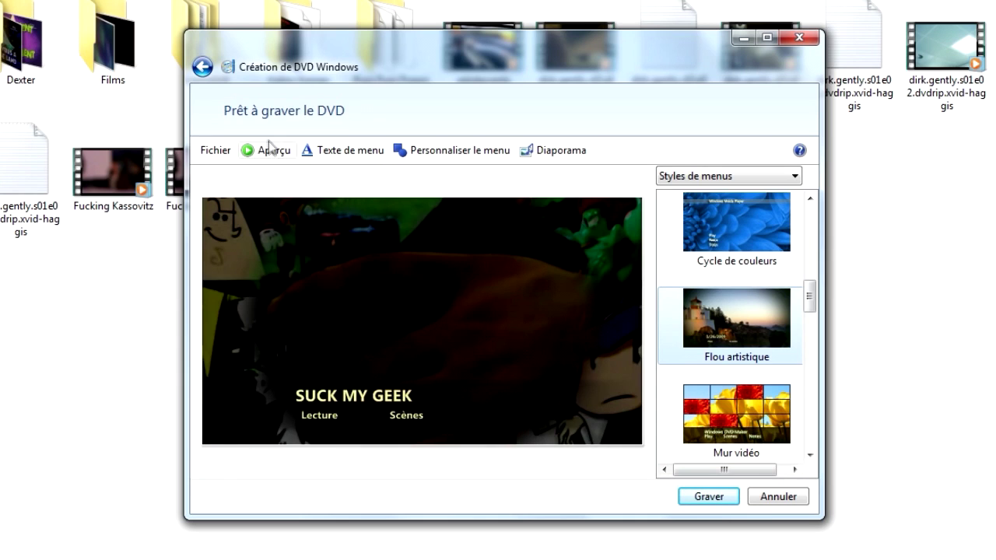
{"action": "left_click", "coordinate": [264, 151]}
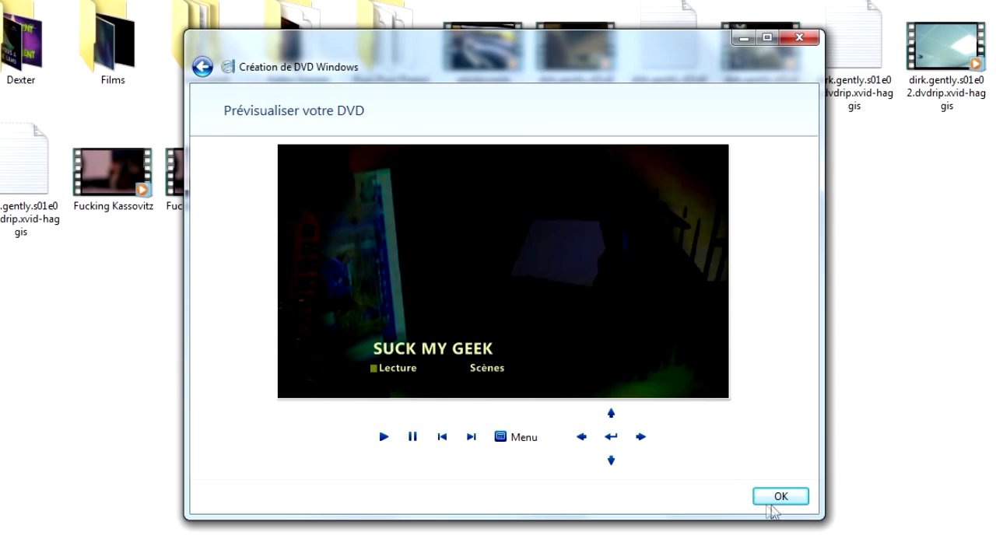
{"action": "left_click", "coordinate": [772, 501]}
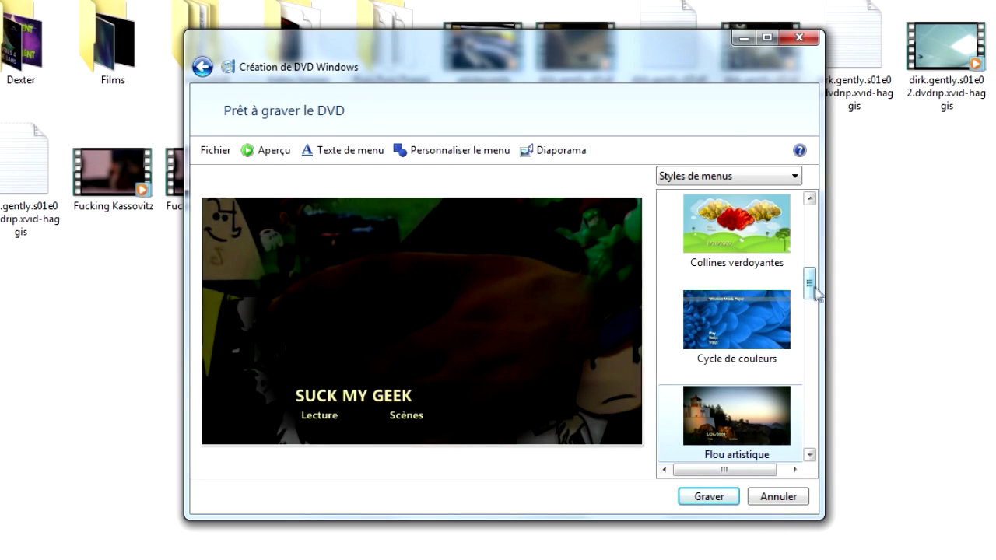
Apply the Mur vidéo menu style and check it in the DVD preview.
{"action": "left_click_drag", "start_coordinate": [811, 284], "coordinate": [817, 316]}
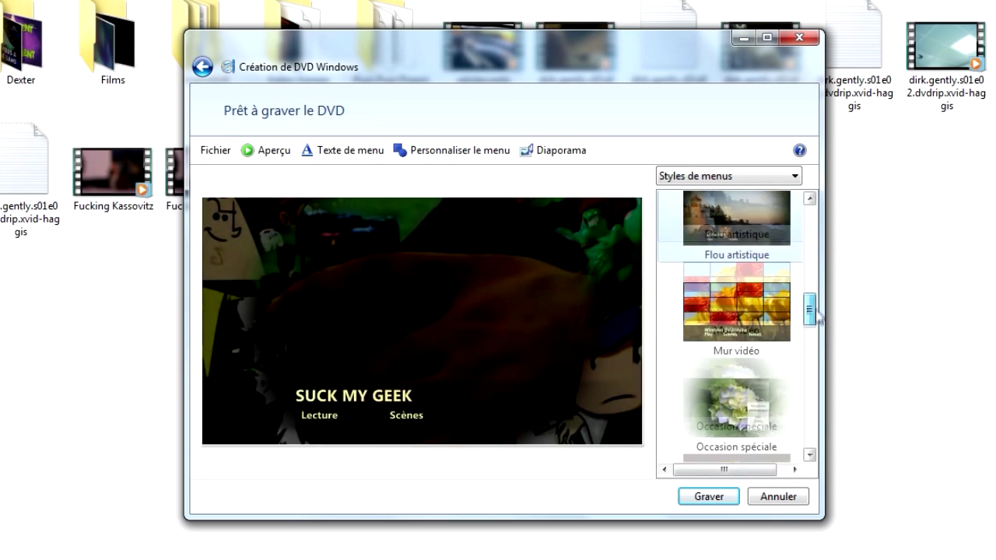
{"action": "left_click", "coordinate": [749, 268]}
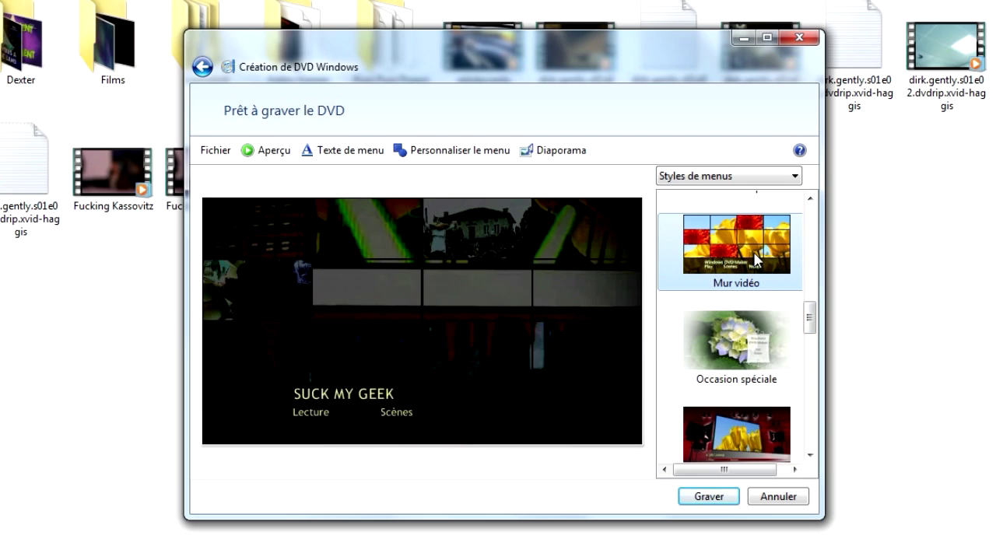
{"action": "left_click", "coordinate": [264, 151]}
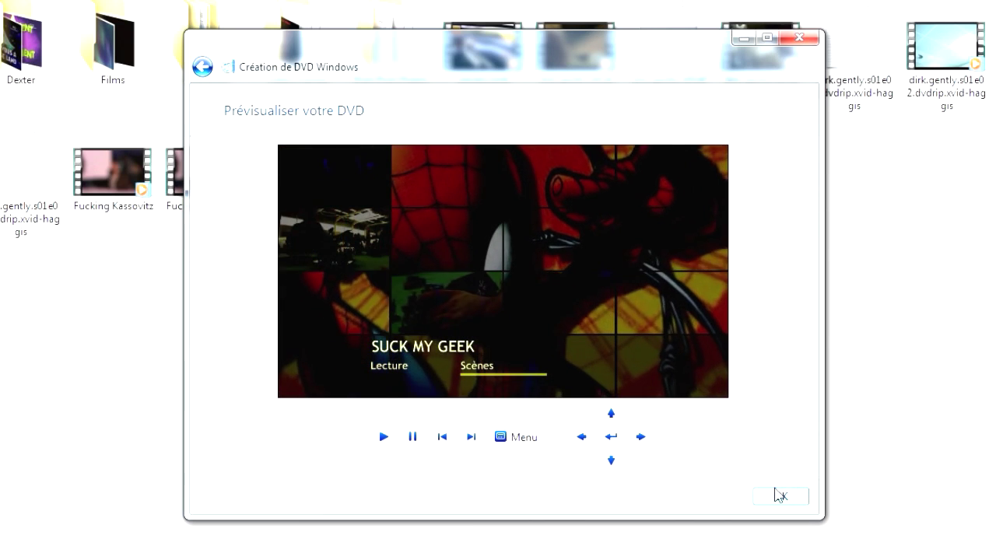
{"action": "left_click", "coordinate": [780, 495]}
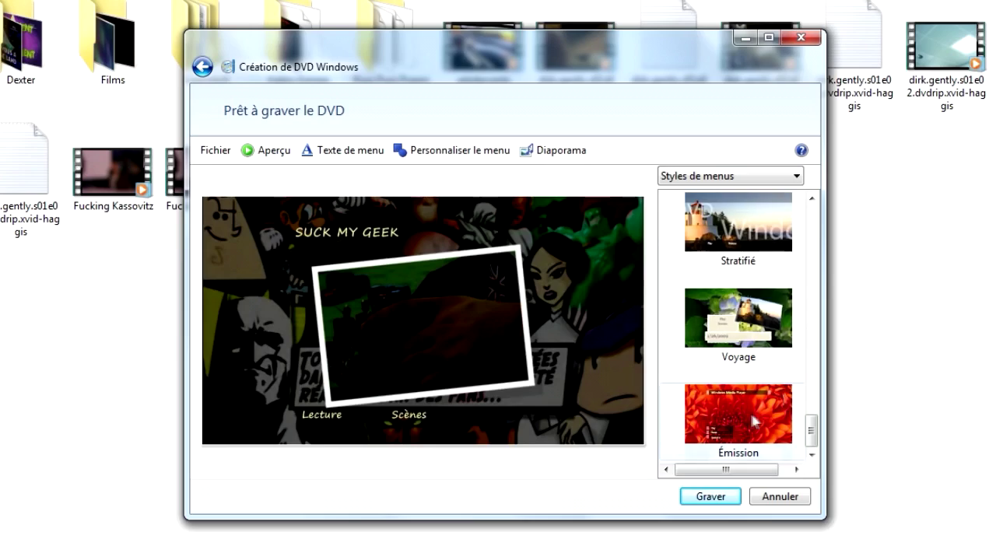
Try the Émission menu style and look through the other available menu styles.
{"action": "left_click", "coordinate": [745, 413]}
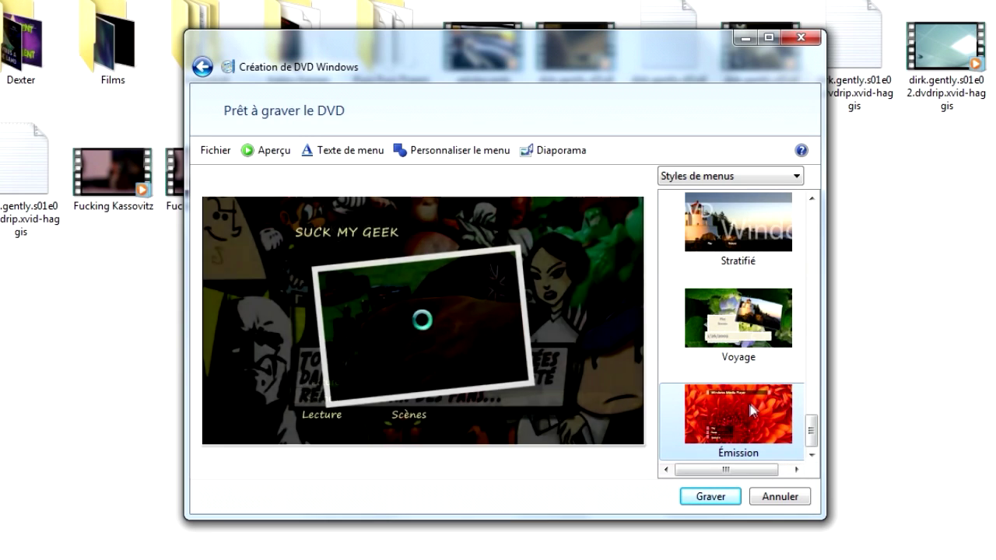
{"action": "scroll", "coordinate": [729, 323], "scroll_direction": "up", "scroll_amount": 5}
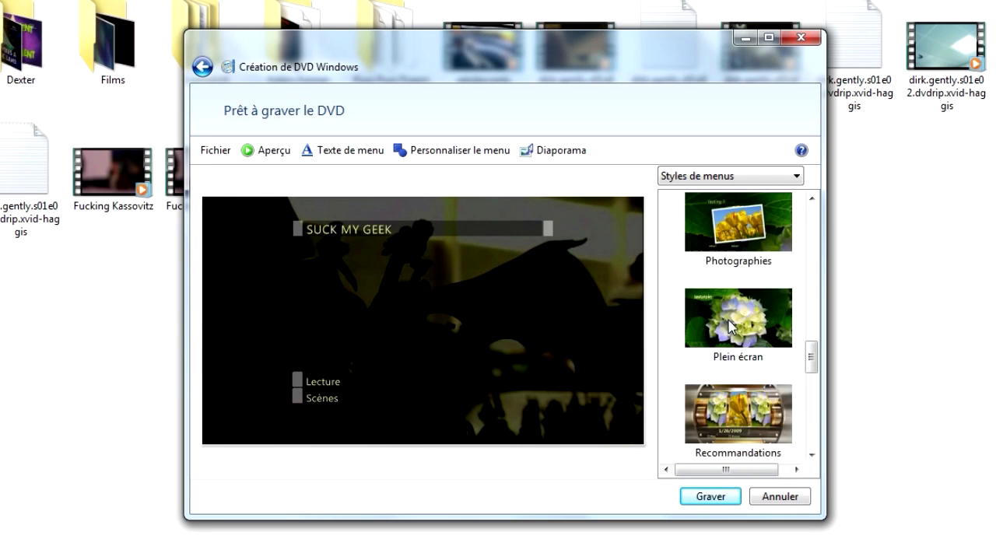
{"action": "scroll", "coordinate": [729, 325], "scroll_direction": "up", "scroll_amount": 3}
{"action": "scroll", "coordinate": [733, 326], "scroll_direction": "up", "scroll_amount": 2}
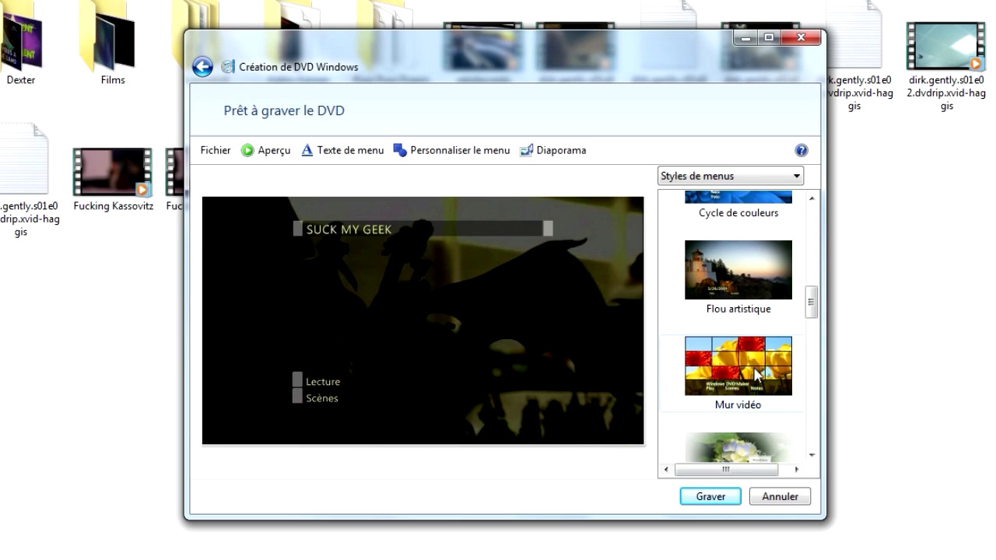
{"action": "scroll", "coordinate": [754, 372], "scroll_direction": "down", "scroll_amount": 6}
{"action": "scroll", "coordinate": [755, 366], "scroll_direction": "up", "scroll_amount": 5}
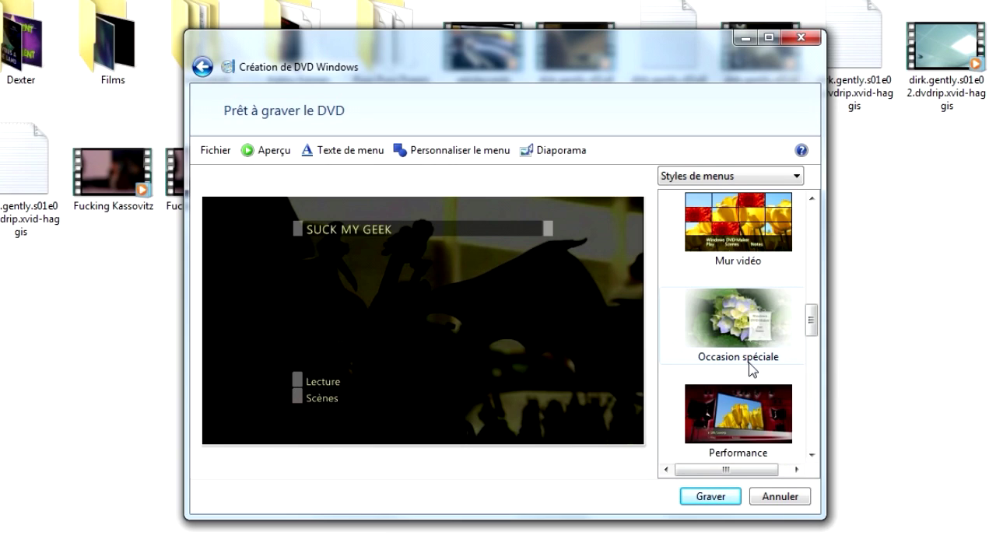
{"action": "scroll", "coordinate": [751, 370], "scroll_direction": "up", "scroll_amount": 2}
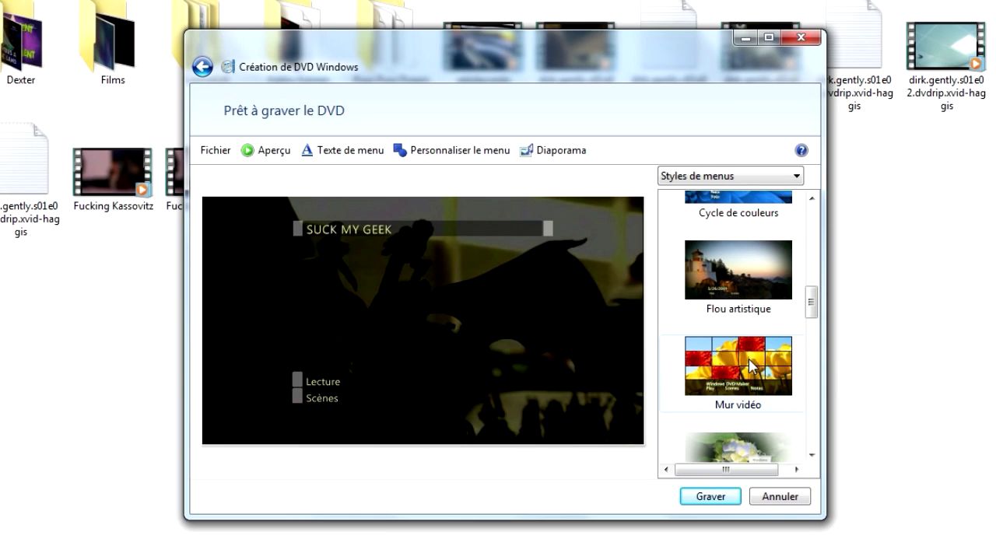
Choose the Mur vidéo menu style again and preview the resulting DVD menu.
{"action": "left_click", "coordinate": [723, 359]}
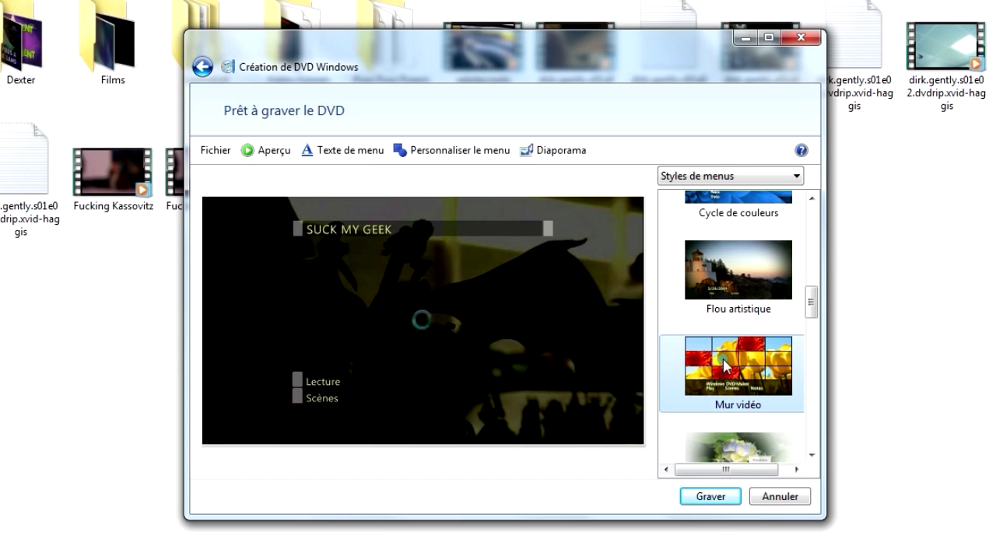
{"action": "left_click", "coordinate": [260, 152]}
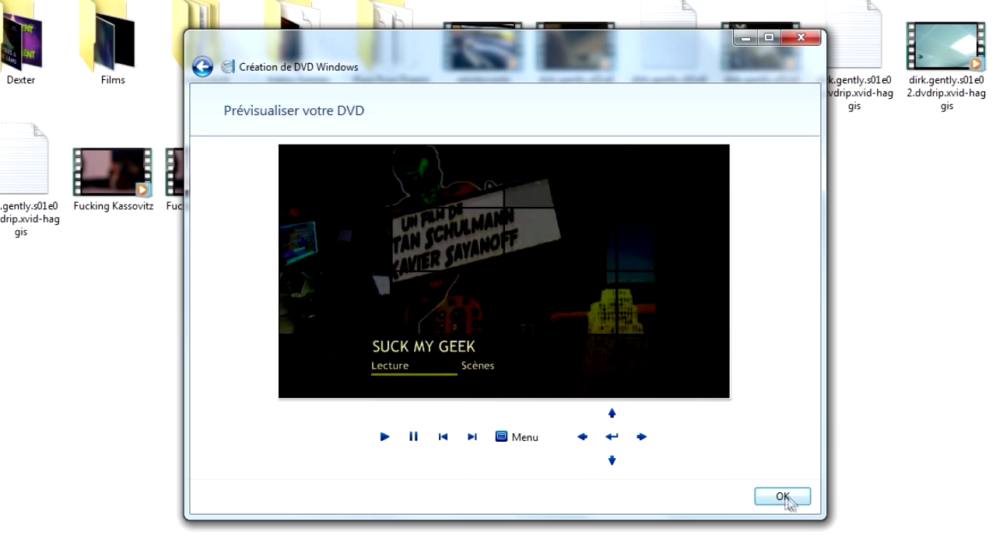
{"action": "left_click", "coordinate": [805, 504]}
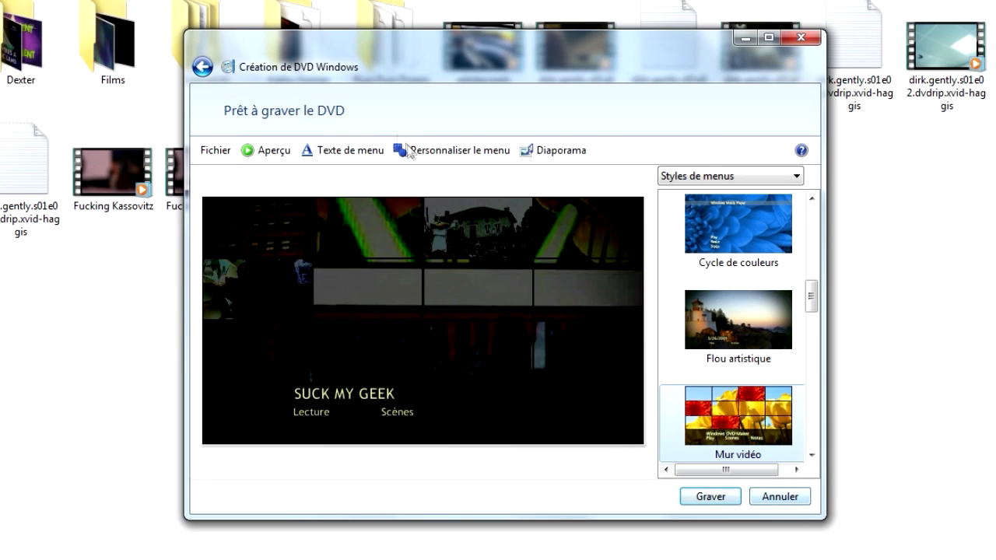
Customize the Mur vidéo menu with the Geek song from the music library as menu audio, apply it and preview the DVD.
{"action": "left_click", "coordinate": [465, 150]}
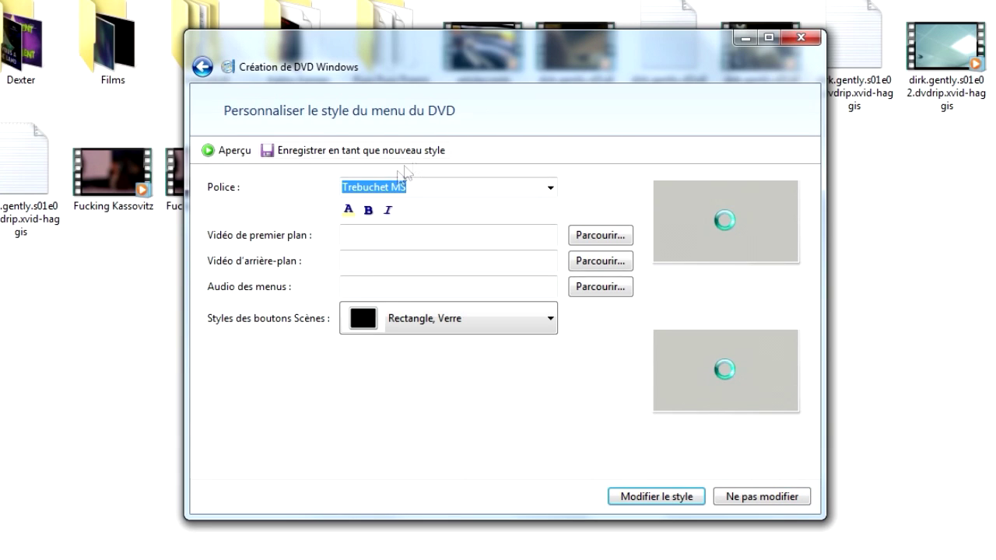
{"action": "left_click", "coordinate": [599, 288]}
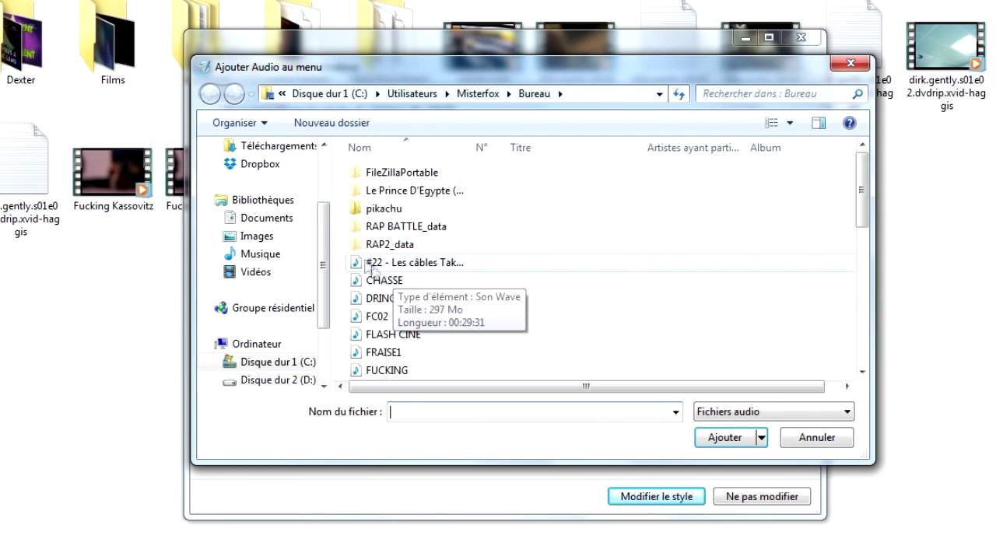
{"action": "left_click", "coordinate": [265, 255]}
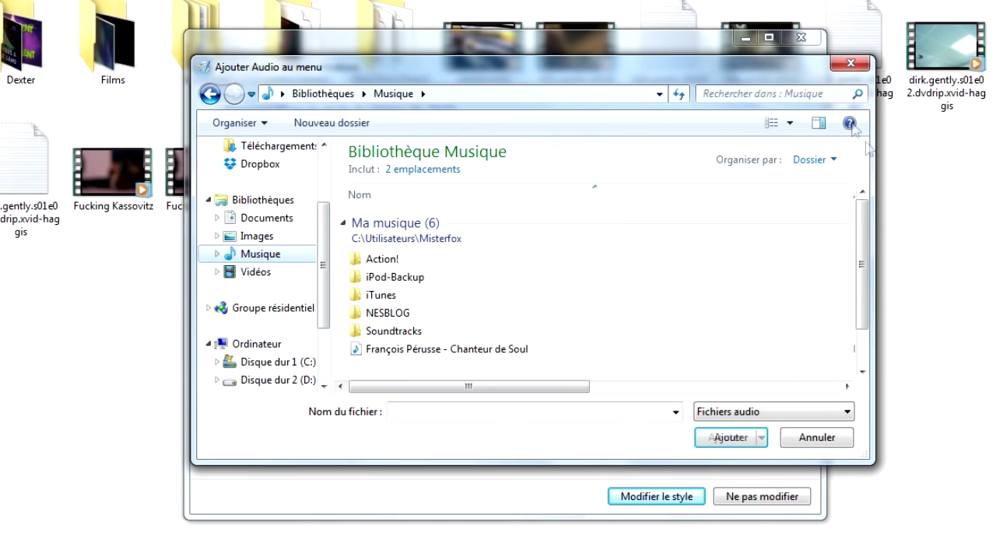
{"action": "left_click", "coordinate": [805, 91]}
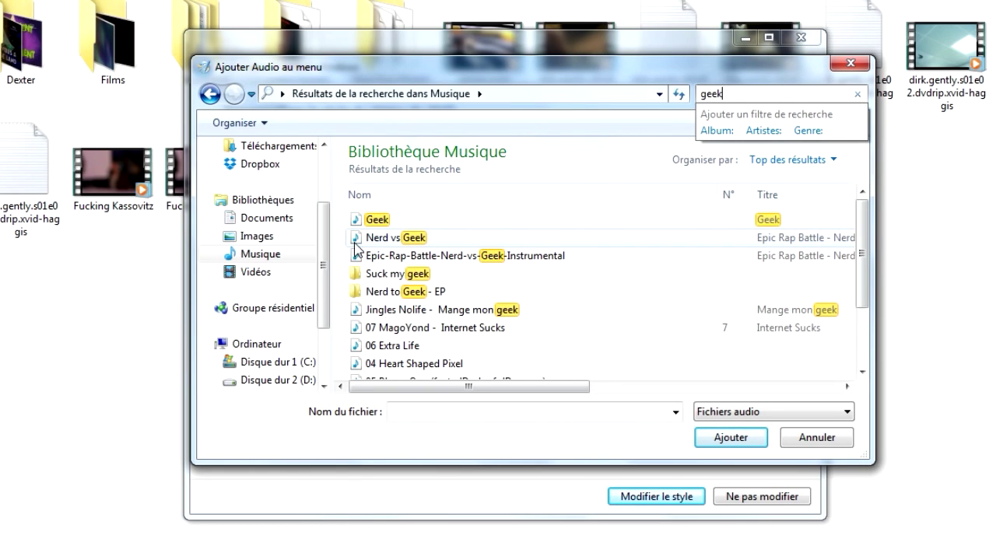
{"action": "left_click", "coordinate": [378, 221]}
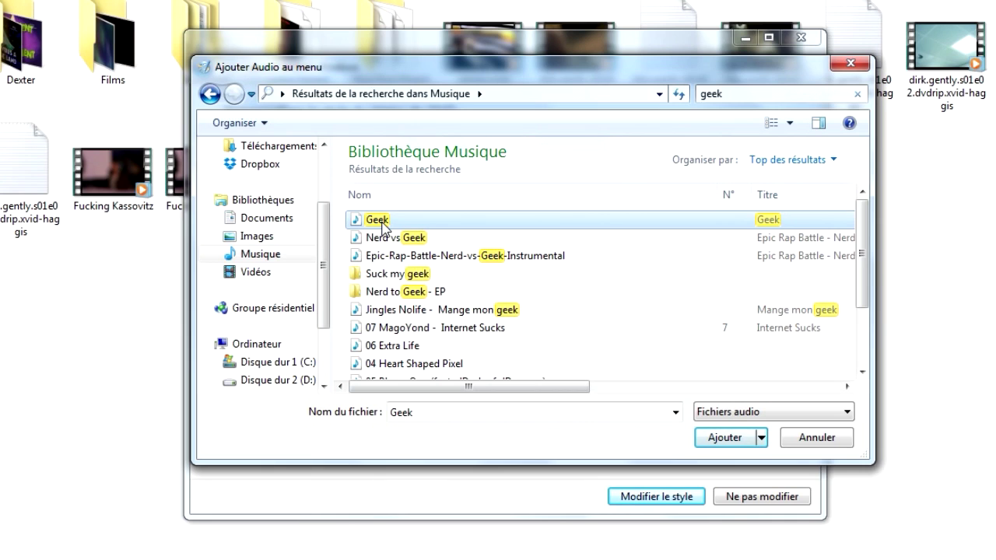
{"action": "left_click_drag", "start_coordinate": [383, 226], "coordinate": [387, 224]}
{"action": "double_click", "coordinate": [385, 220]}
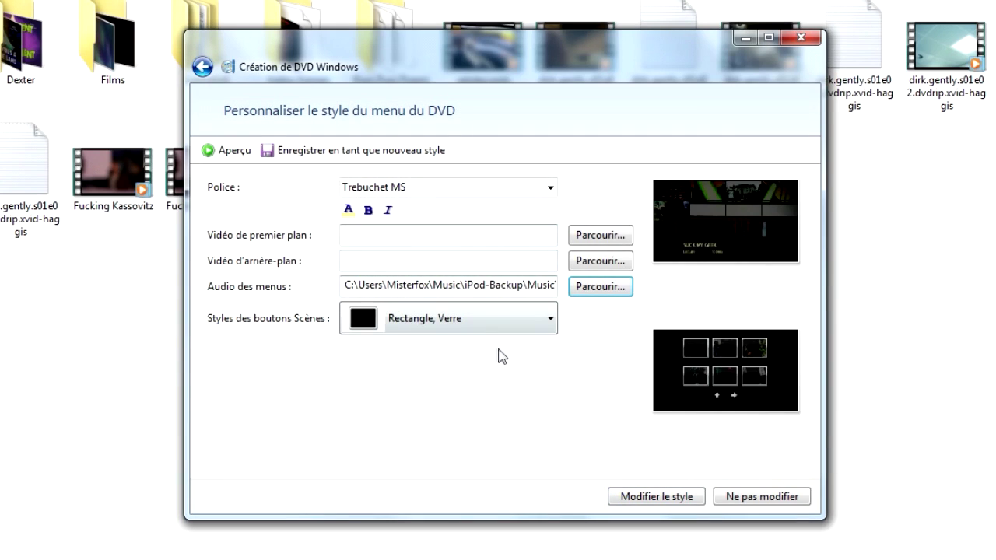
{"action": "left_click", "coordinate": [663, 494]}
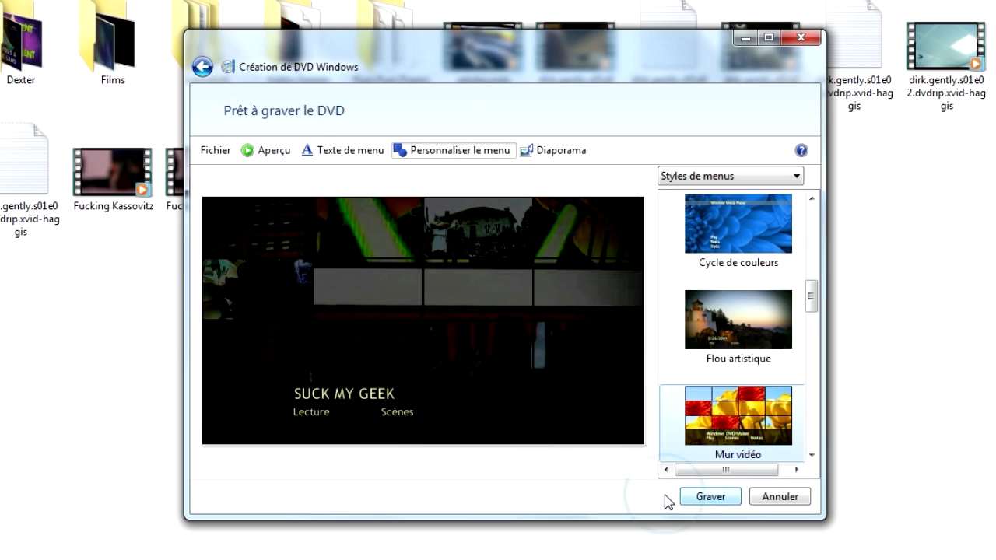
{"action": "left_click", "coordinate": [266, 149]}
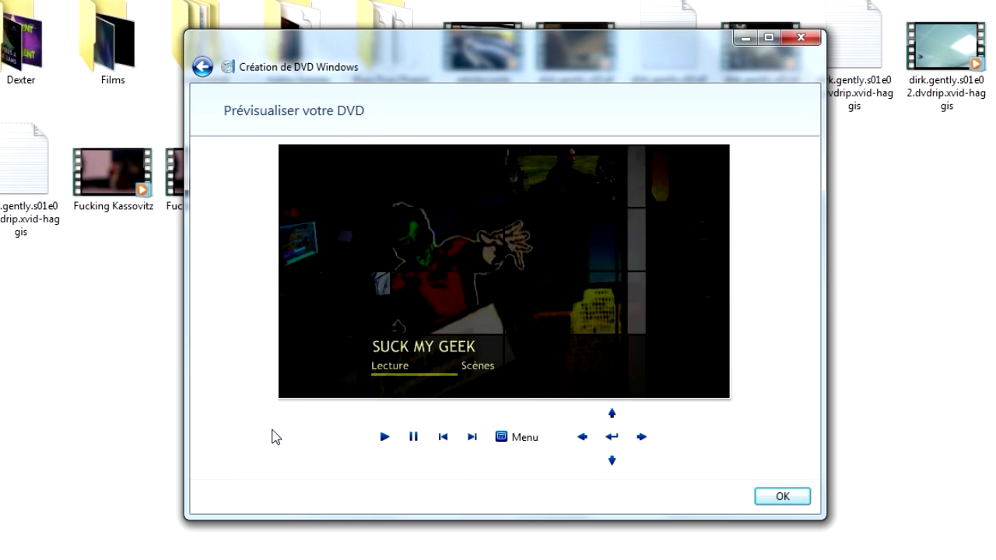
Find the Geek song in the music library and open it in Audacity.
{"action": "key", "text": "Return"}
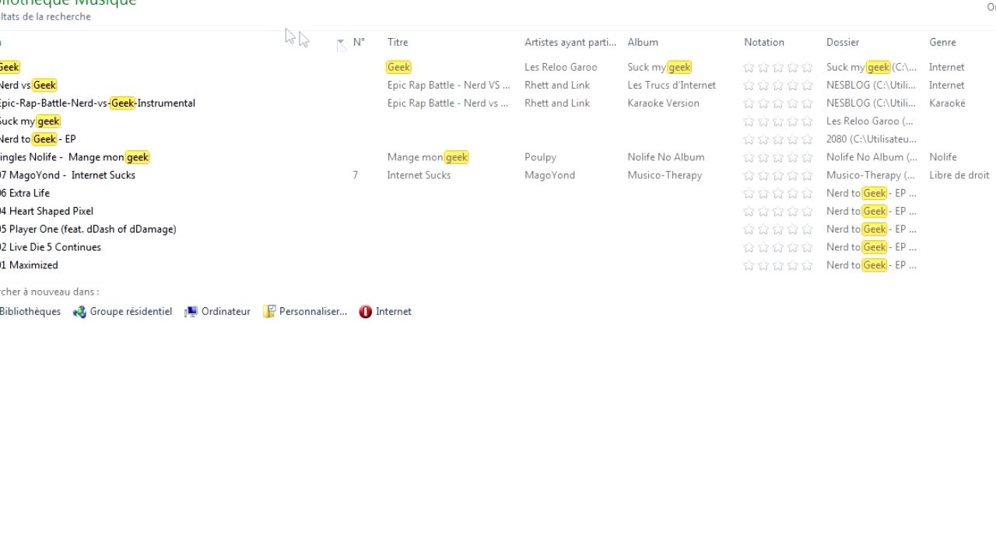
{"action": "right_click", "coordinate": [27, 67]}
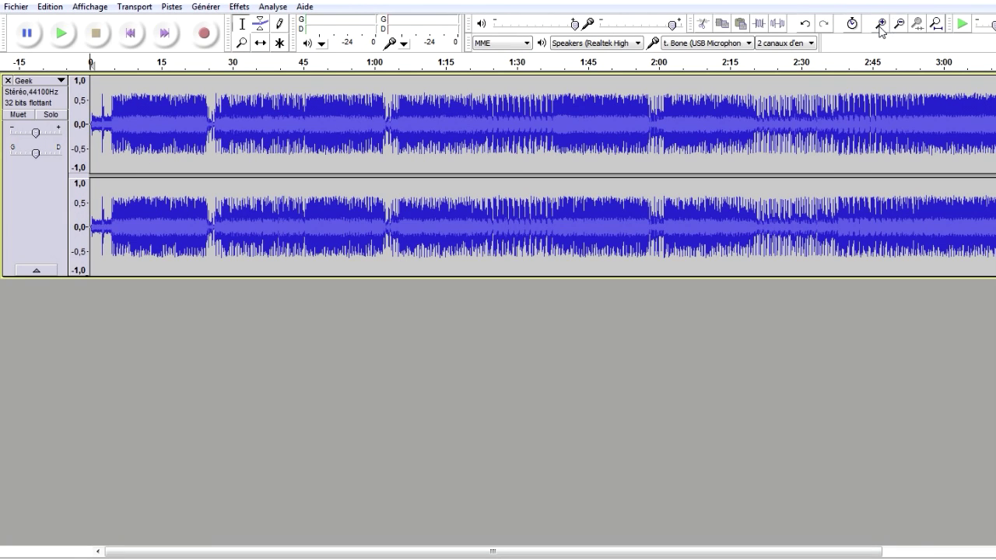
Select the near-silent opening of the Geek track, about the first 0.4 seconds.
{"action": "left_click", "coordinate": [881, 26]}
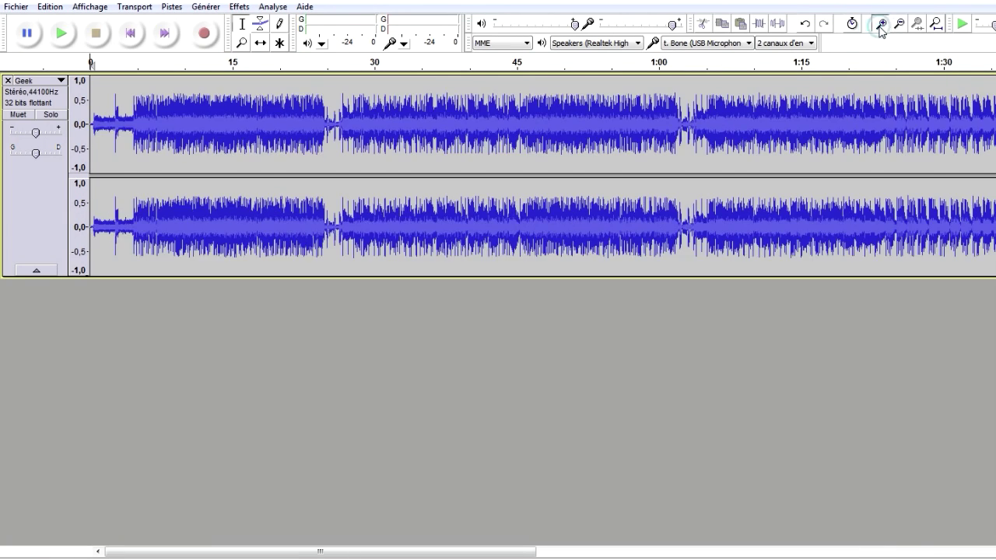
{"action": "left_click", "coordinate": [880, 26]}
{"action": "left_click", "coordinate": [881, 26]}
{"action": "left_click", "coordinate": [881, 26]}
{"action": "left_click", "coordinate": [881, 26]}
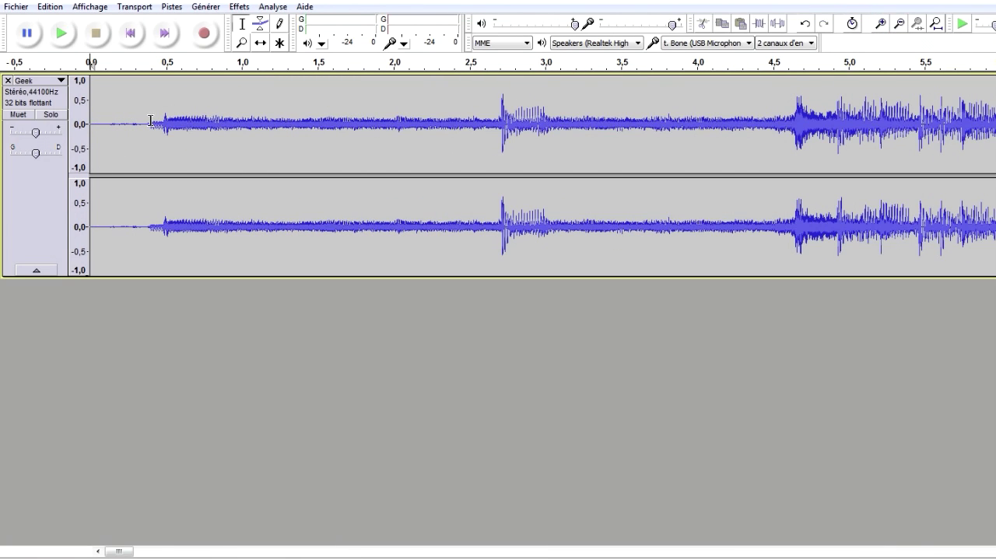
{"action": "left_click_drag", "start_coordinate": [146, 116], "coordinate": [20, 116]}
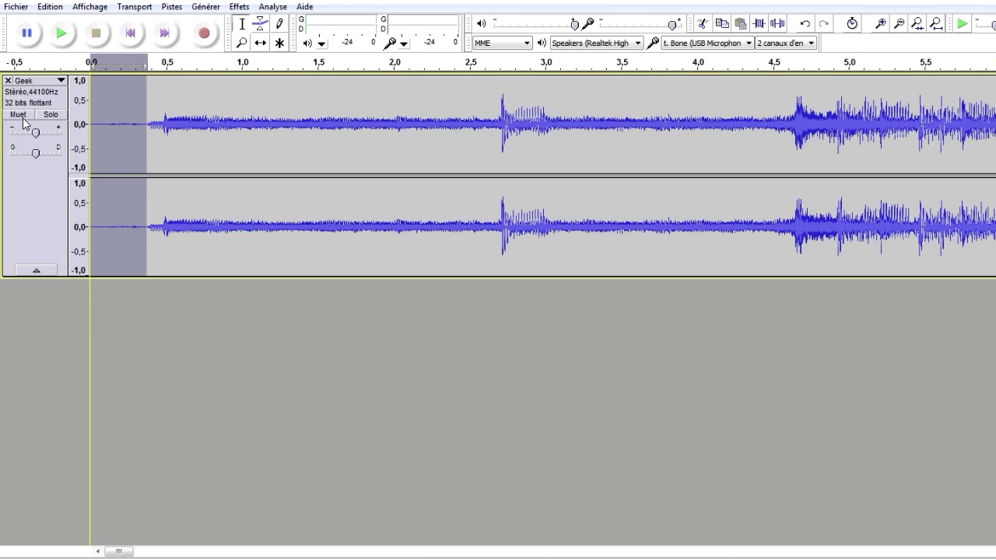
{"action": "key", "text": "Delete"}
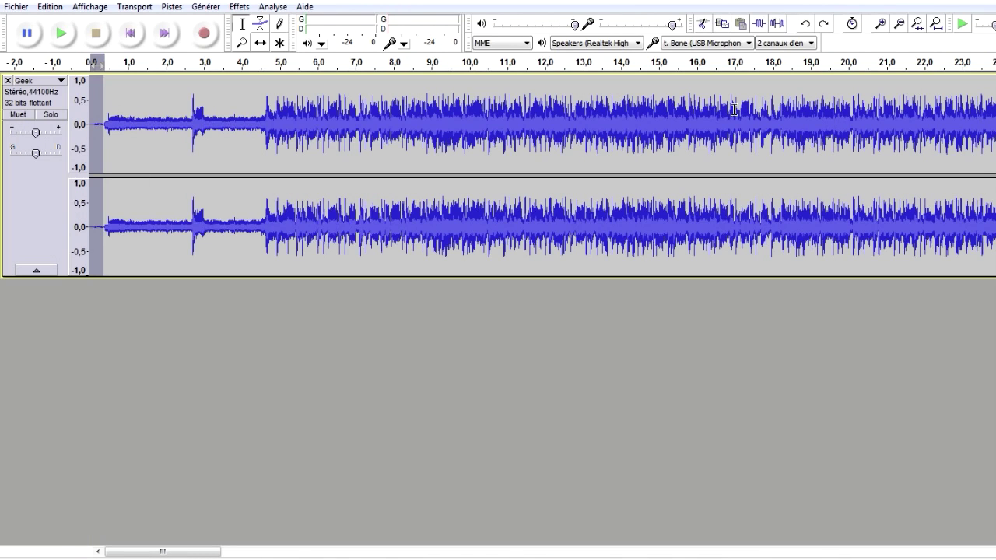
Play the Geek track from several points between about 13 and 17 seconds to find a suitable ending.
{"action": "left_click", "coordinate": [749, 93]}
{"action": "key", "text": "space"}
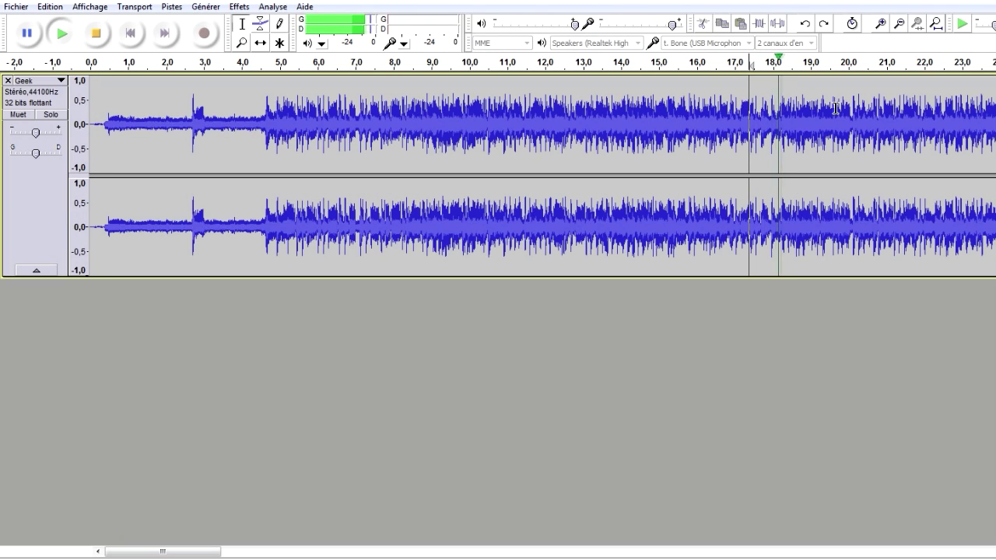
{"action": "left_click", "coordinate": [598, 109]}
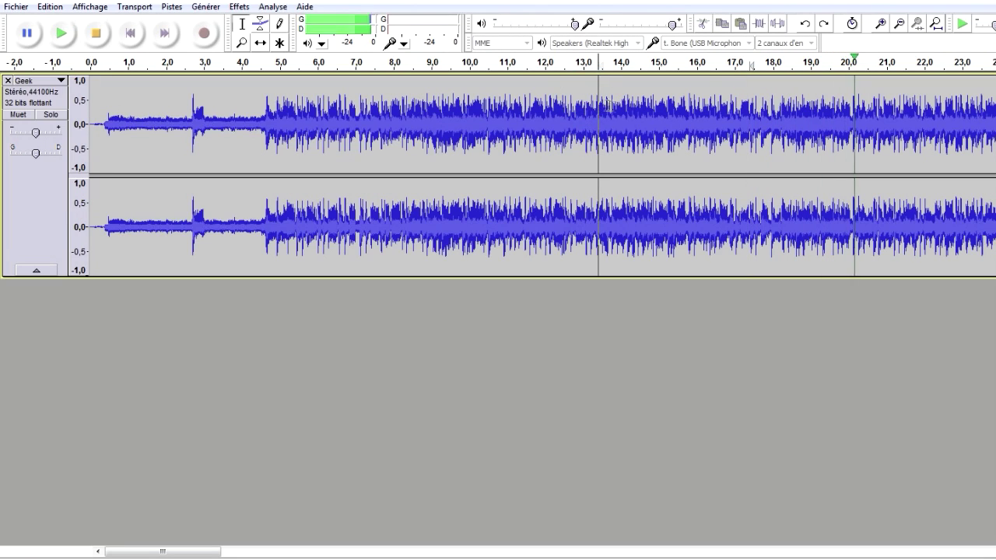
{"action": "key", "text": "space"}
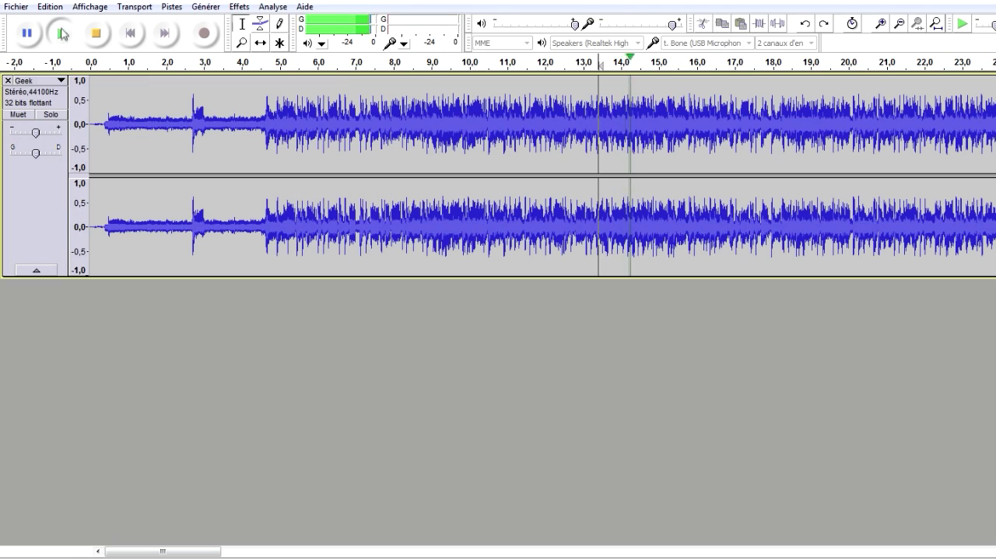
{"action": "left_click", "coordinate": [97, 35]}
{"action": "key", "text": "space"}
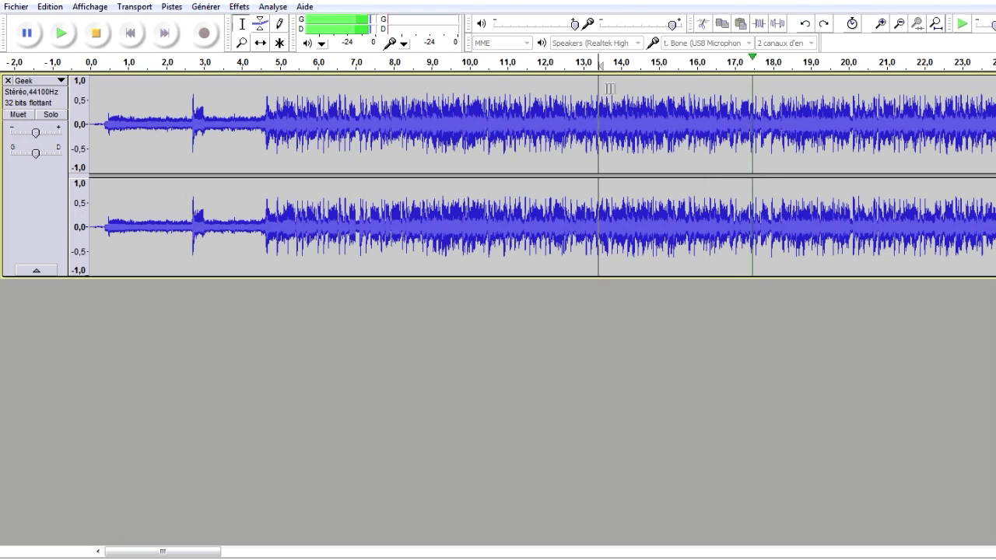
{"action": "left_click", "coordinate": [714, 102]}
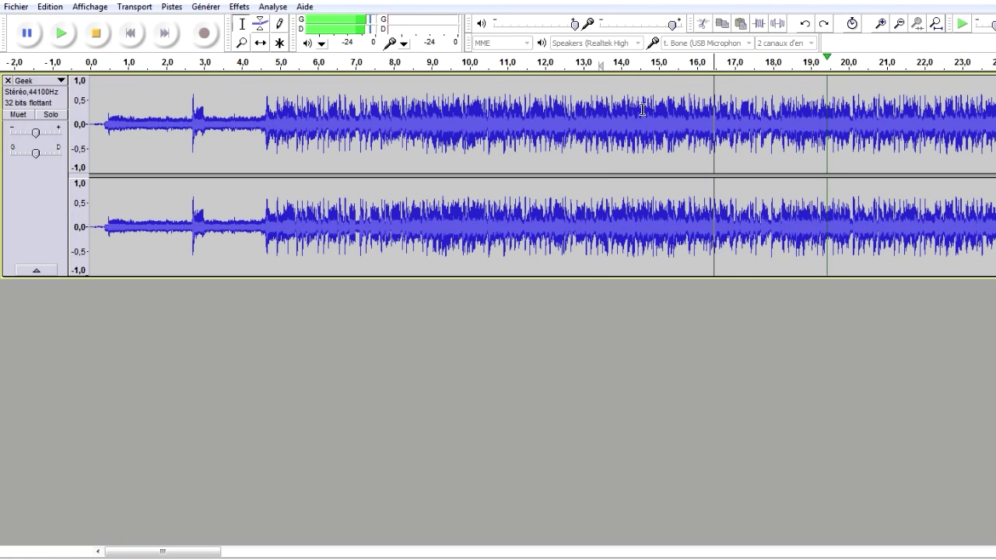
{"action": "key", "text": "space"}
{"action": "key", "text": "space"}
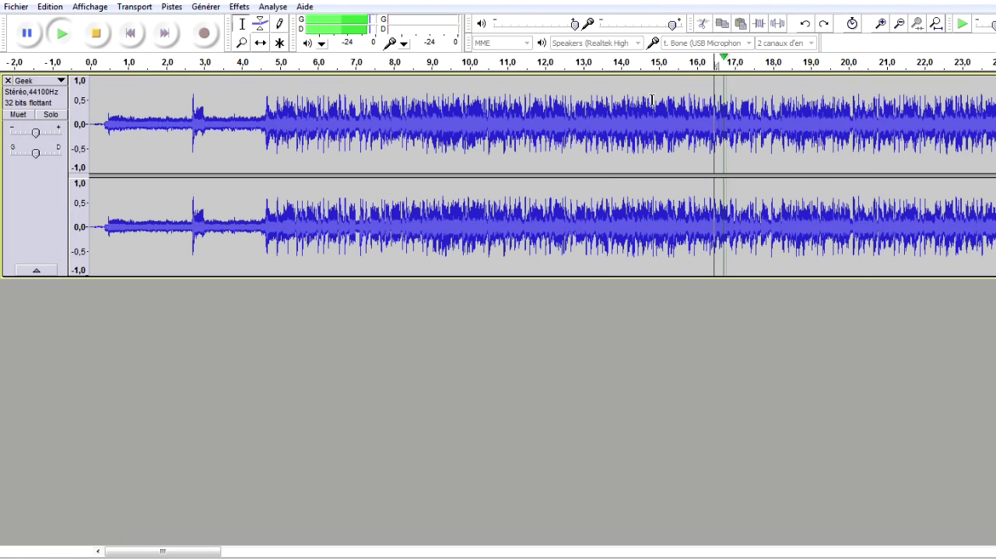
{"action": "key", "text": "space"}
{"action": "left_click", "coordinate": [698, 105]}
{"action": "key", "text": "space"}
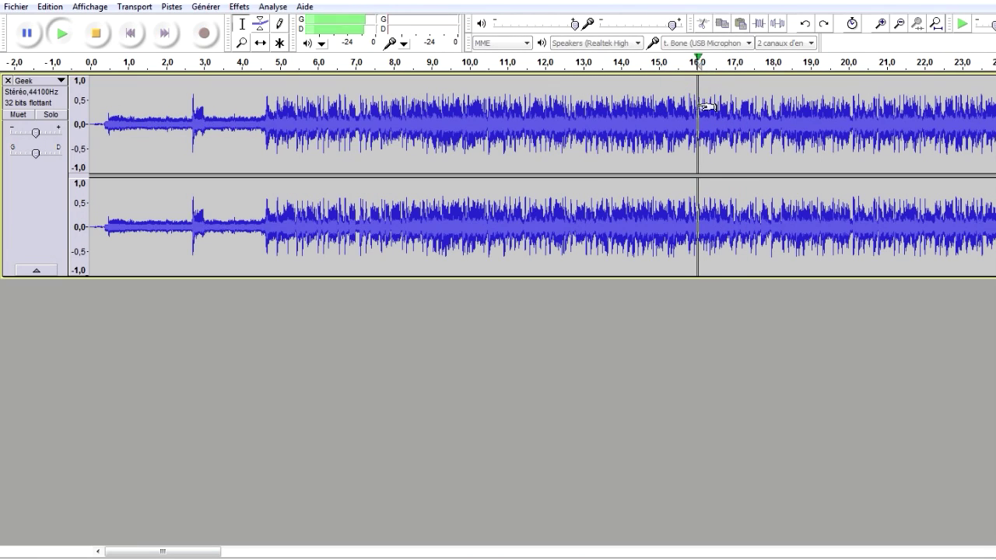
{"action": "key", "text": "space"}
Delete the Geek track from about 16.2 seconds to its end and select its near-silent opening.
{"action": "left_click", "coordinate": [702, 106]}
{"action": "key", "text": "shift+End"}
{"action": "key", "text": "Delete"}
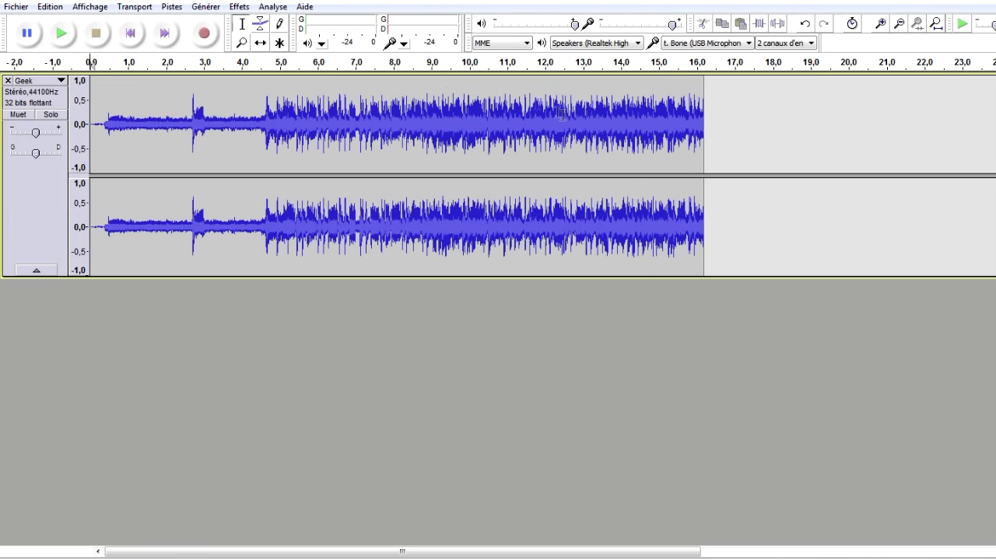
{"action": "left_click_drag", "start_coordinate": [705, 103], "coordinate": [695, 103]}
{"action": "left_click_drag", "start_coordinate": [105, 120], "coordinate": [90, 120]}
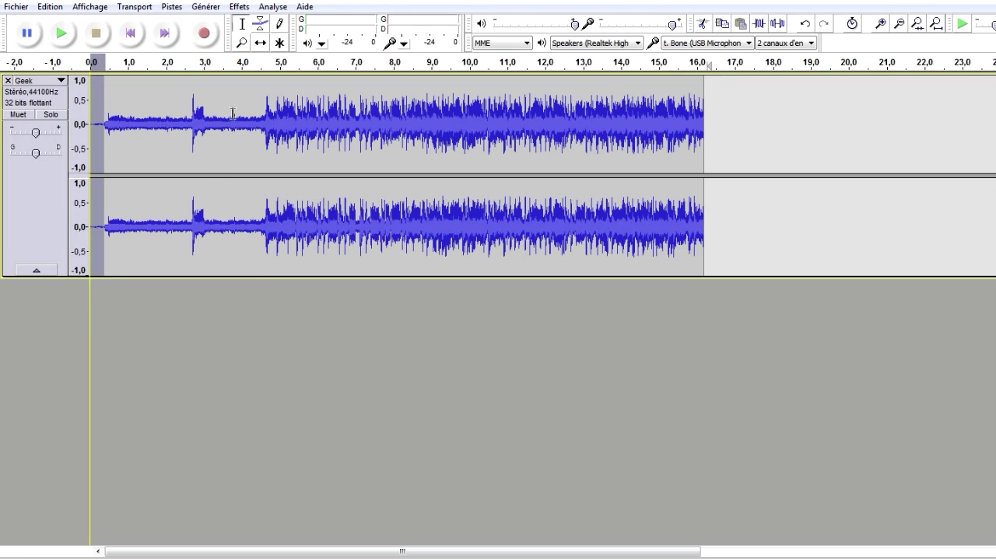
{"action": "left_click", "coordinate": [263, 109]}
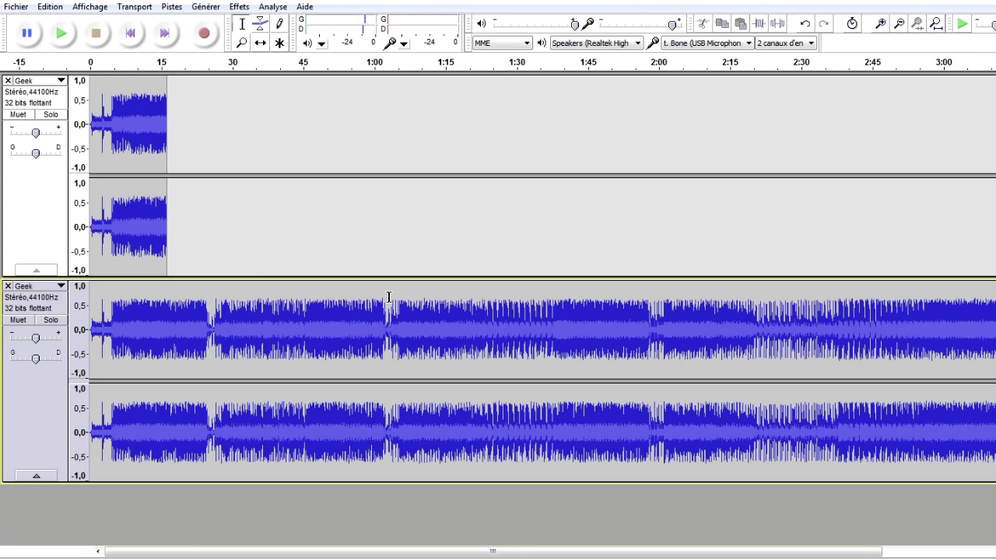
Listen from the quiet break near 1:58 in the second Geek track and delete everything before it.
{"action": "left_click_drag", "start_coordinate": [389, 296], "coordinate": [548, 287]}
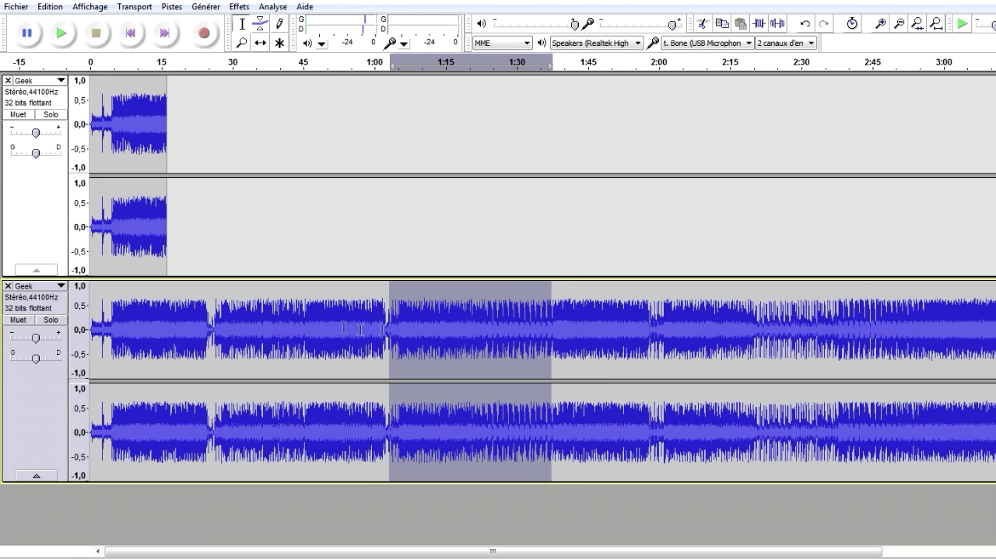
{"action": "left_click", "coordinate": [490, 319]}
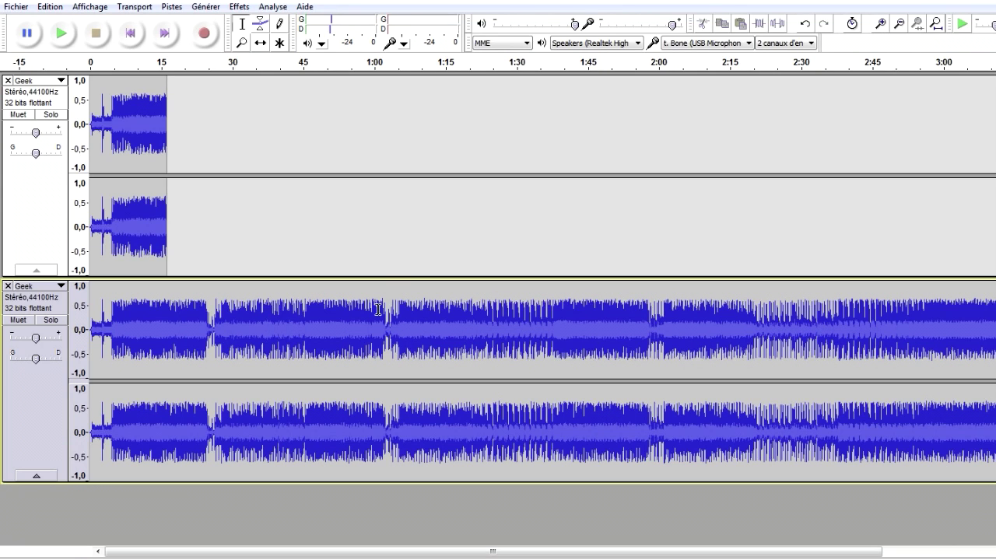
{"action": "left_click", "coordinate": [650, 318]}
{"action": "key", "text": "space"}
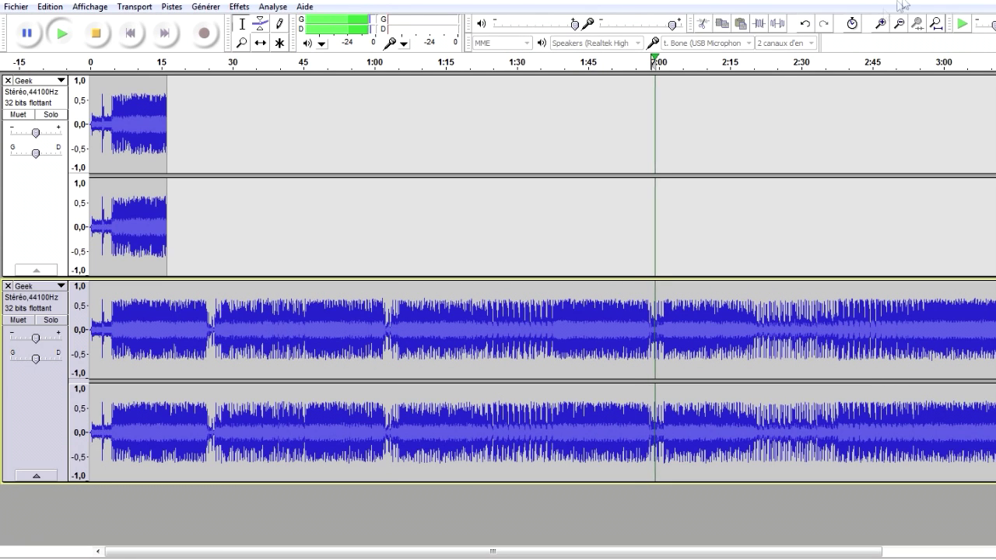
{"action": "key", "text": "space"}
{"action": "left_click", "coordinate": [880, 27]}
{"action": "key", "text": "Home"}
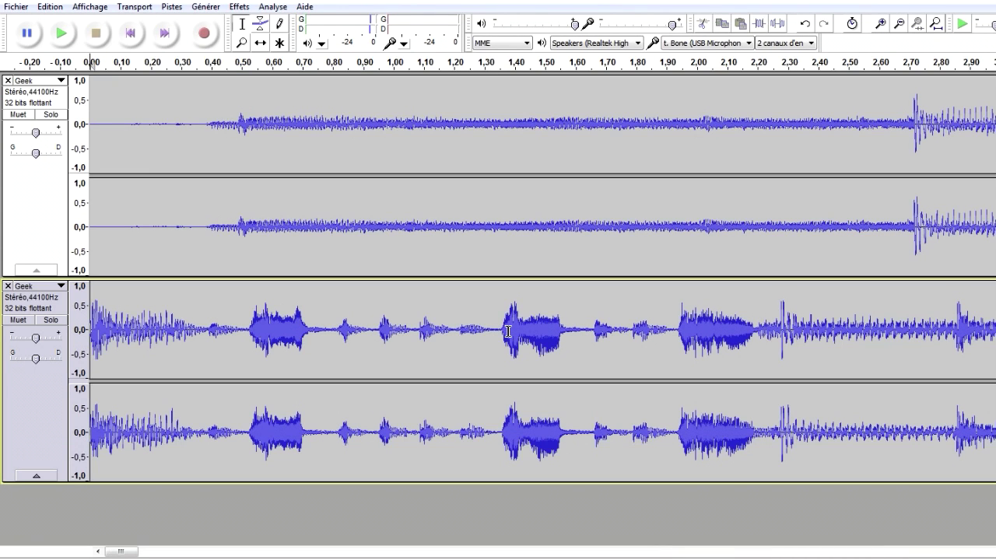
Delete the second Geek track from about 17.9 seconds to its end and remove the first Geek track.
{"action": "left_click", "coordinate": [900, 26]}
{"action": "left_click", "coordinate": [900, 26]}
{"action": "left_click", "coordinate": [901, 25]}
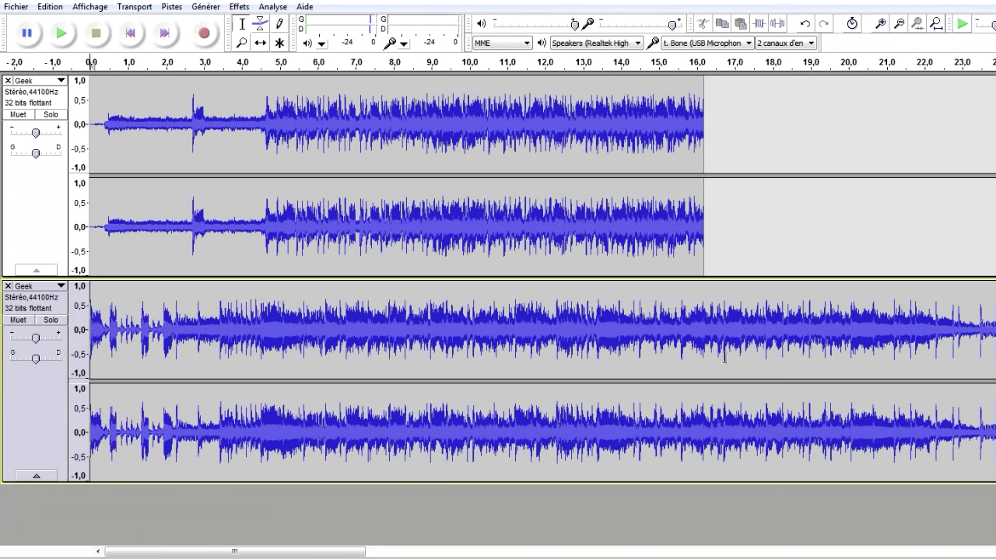
{"action": "left_click", "coordinate": [768, 333]}
{"action": "key", "text": "End"}
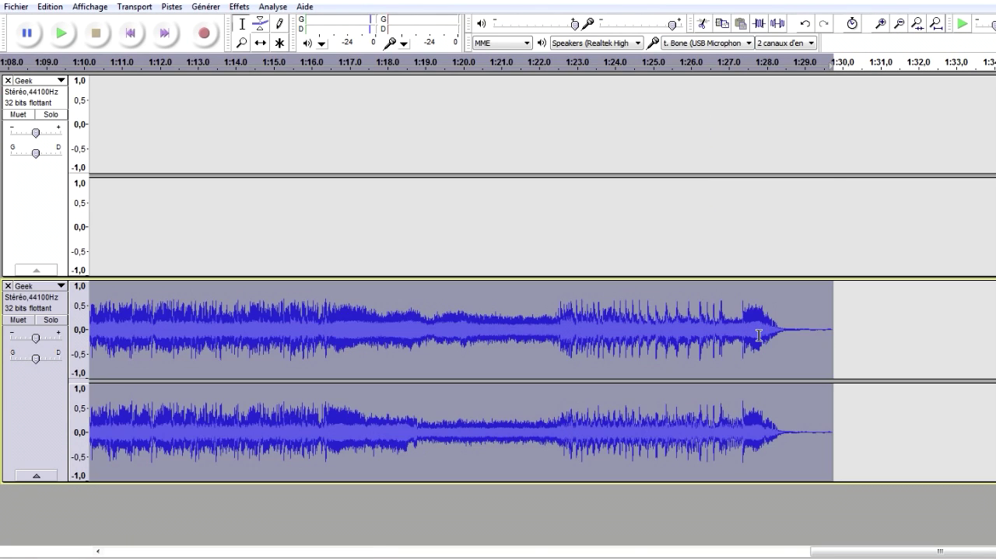
{"action": "left_click", "coordinate": [133, 34]}
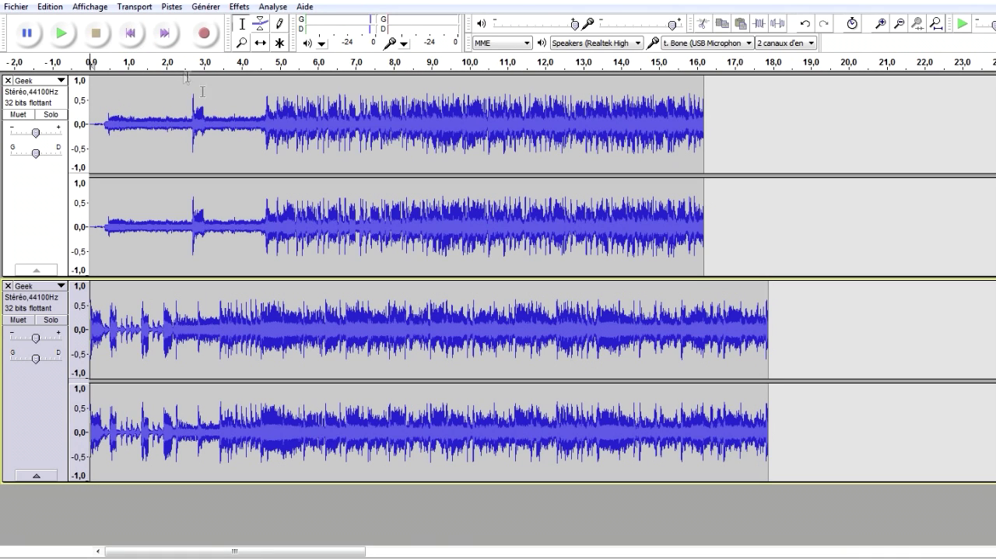
{"action": "left_click", "coordinate": [8, 80]}
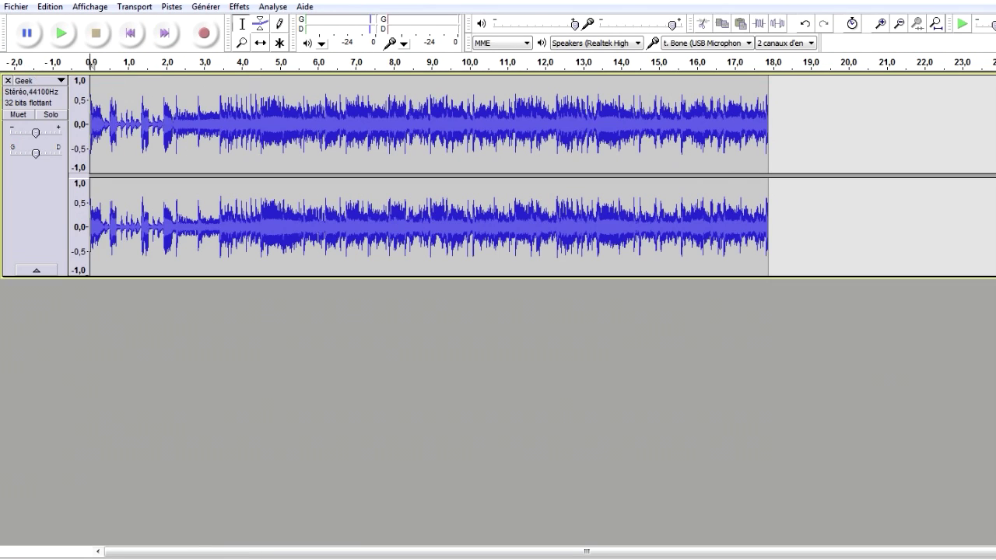
Switch from Audacity back to Windows DVD Maker and preview the SUCK MY GEEK menu.
{"action": "left_click", "coordinate": [18, 7]}
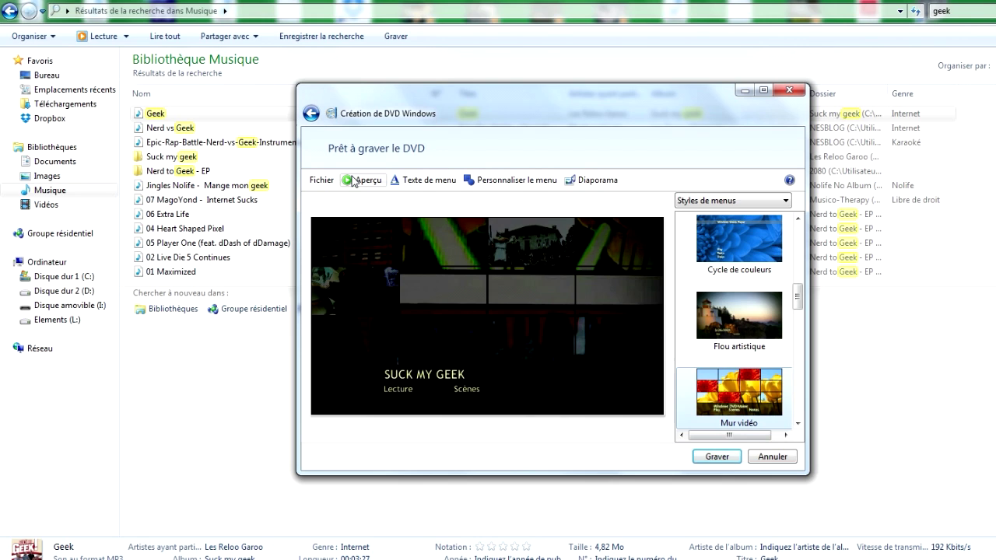
{"action": "left_click", "coordinate": [363, 180]}
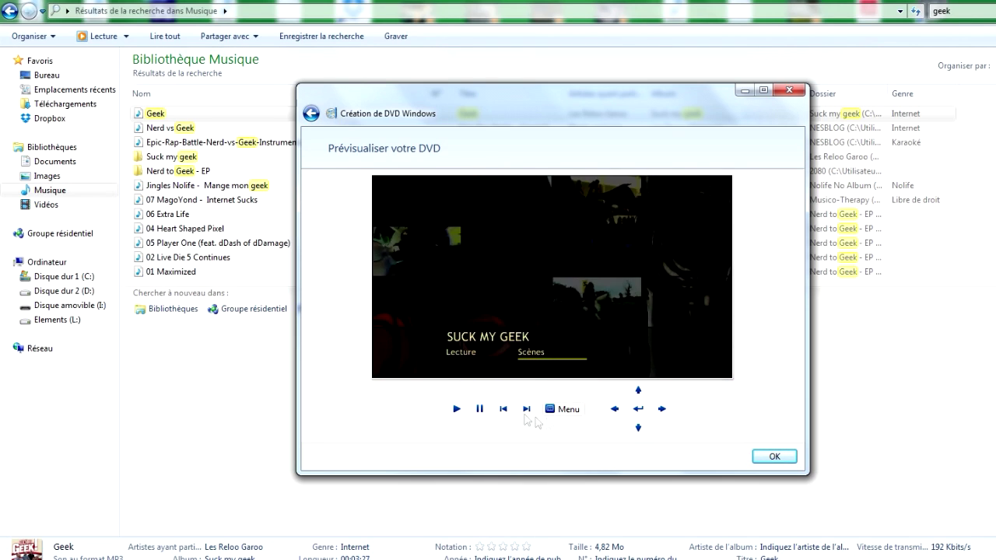
{"action": "left_click", "coordinate": [771, 457]}
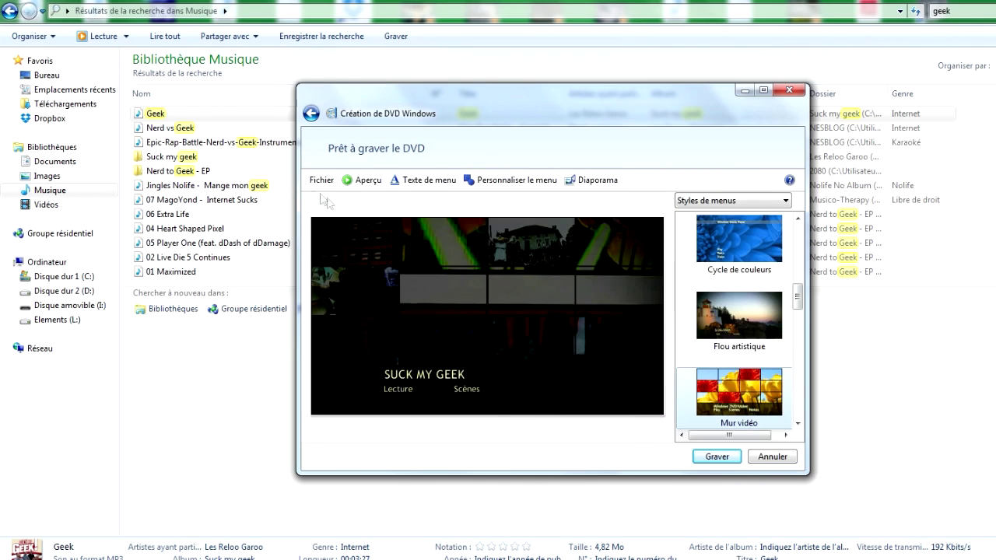
Switch to a new Audacity project and import the Geek song from the Music library search results.
{"action": "key", "text": "super"}
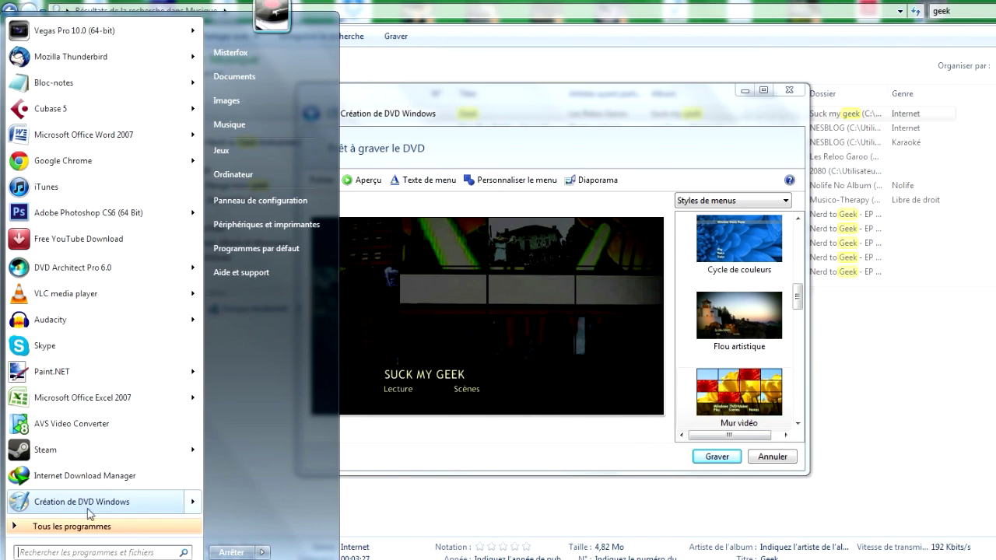
{"action": "left_click", "coordinate": [62, 325]}
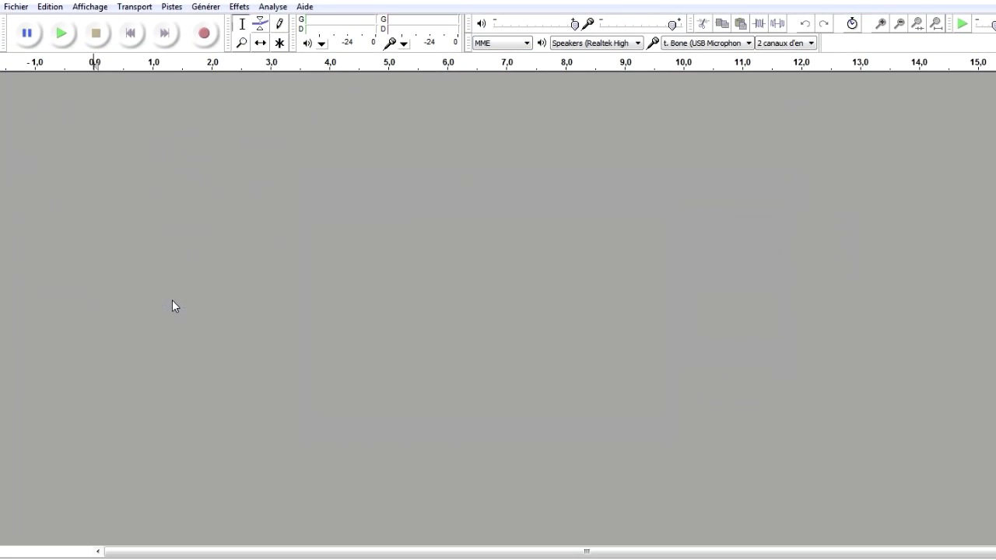
{"action": "mouse_move", "coordinate": [166, 500]}
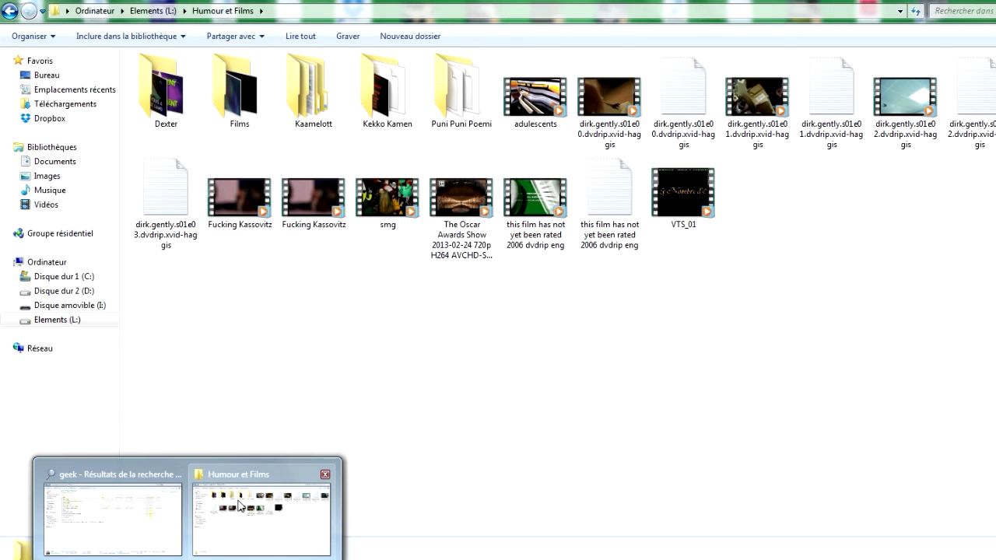
{"action": "left_click", "coordinate": [233, 504]}
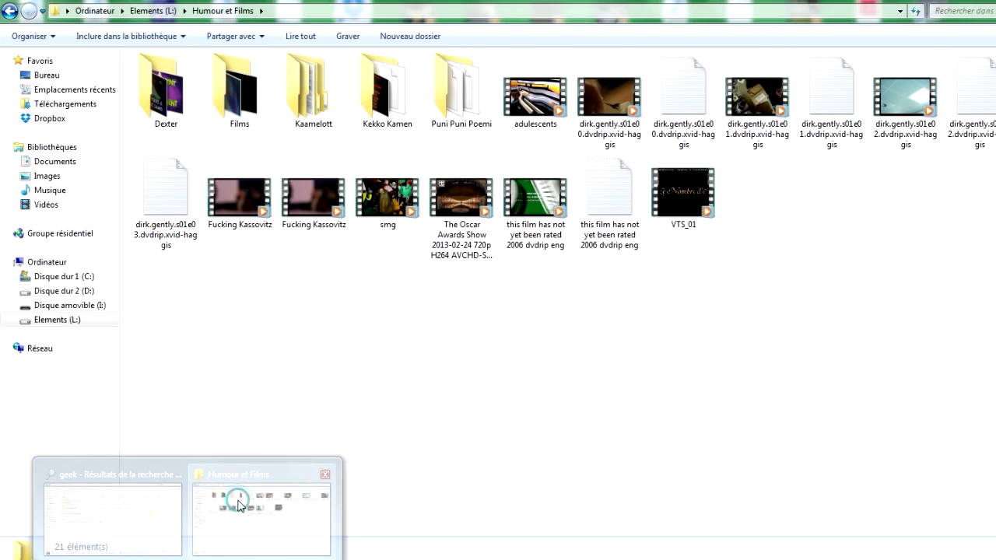
{"action": "left_click", "coordinate": [163, 512]}
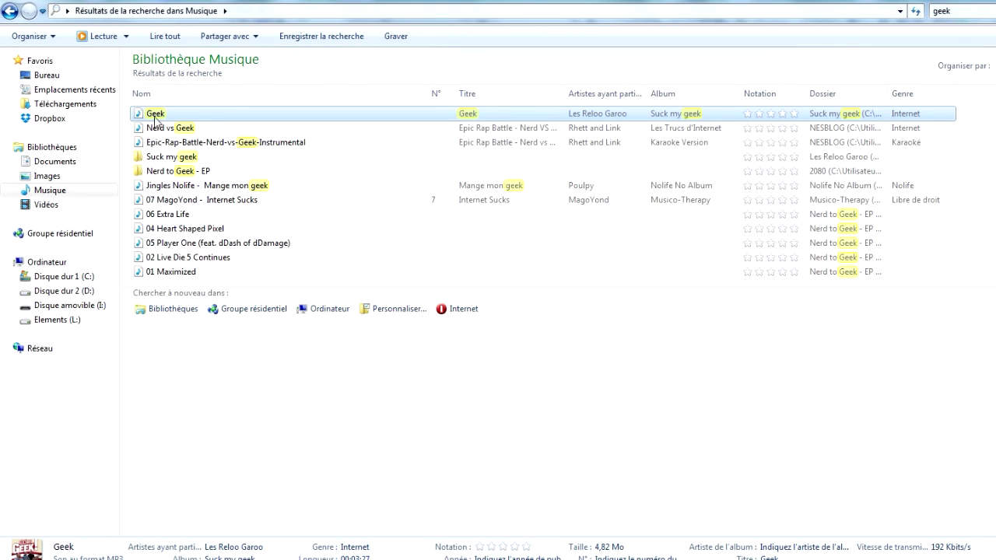
{"action": "left_click_drag", "start_coordinate": [161, 115], "coordinate": [393, 317]}
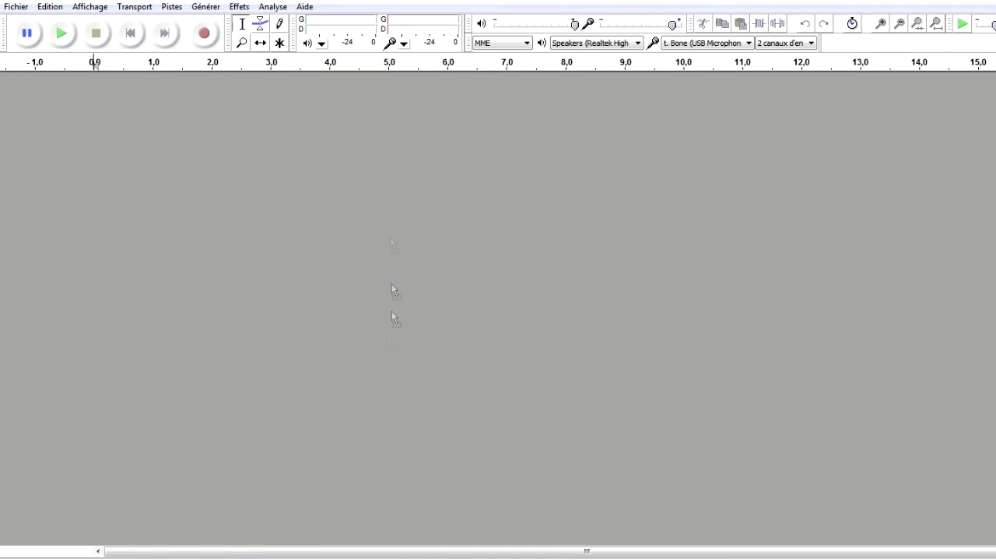
{"action": "left_click_drag", "start_coordinate": [414, 272], "coordinate": [431, 220]}
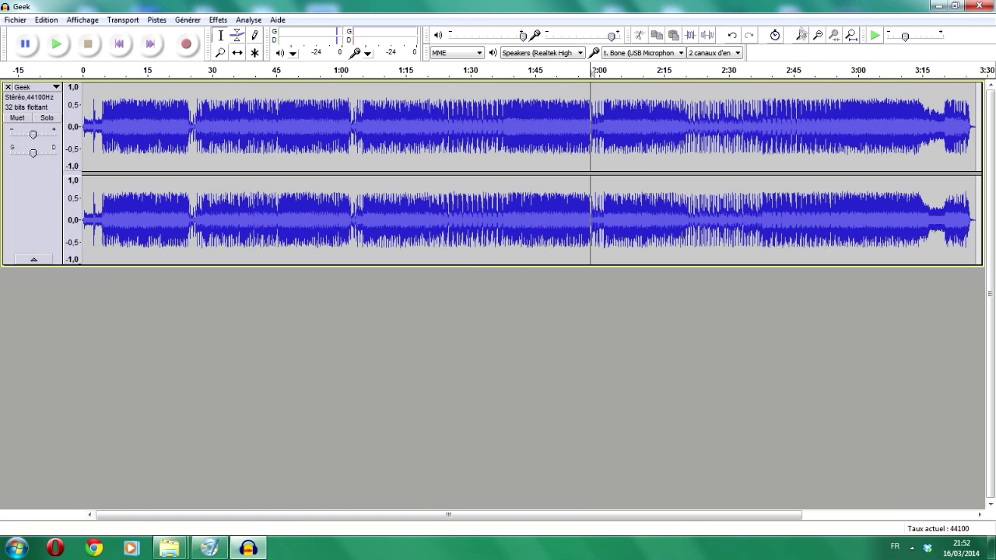
Delete everything before the quiet break near 1:58 in the Geek track.
{"action": "left_click", "coordinate": [881, 23]}
{"action": "left_click", "coordinate": [880, 24]}
{"action": "left_click", "coordinate": [880, 24]}
{"action": "left_click", "coordinate": [470, 115]}
{"action": "key", "text": "Home"}
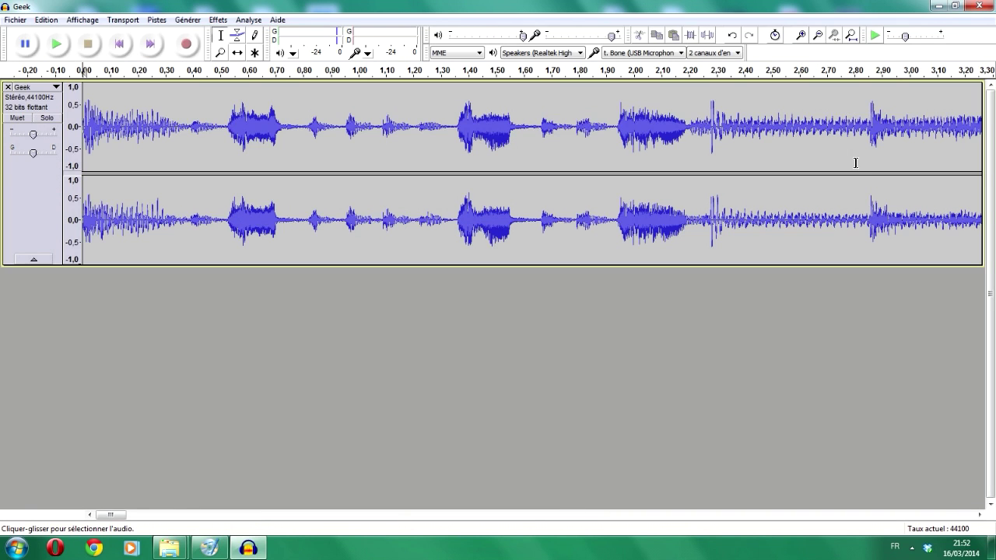
Listen to the trimmed Geek track from about 5 seconds and shift it to start at about 2.7 seconds.
{"action": "left_click", "coordinate": [817, 36]}
{"action": "left_click", "coordinate": [816, 36]}
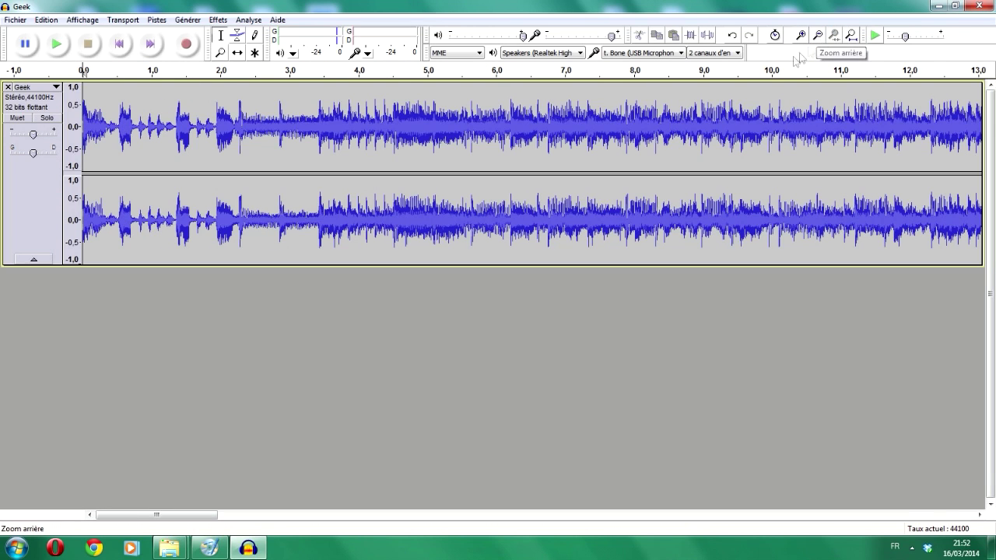
{"action": "left_click", "coordinate": [427, 99]}
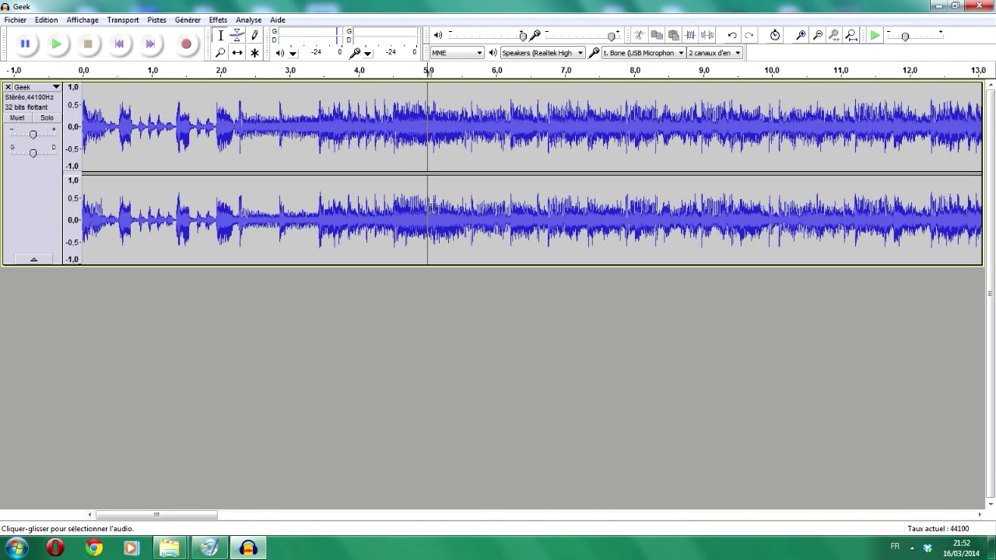
{"action": "key", "text": "space"}
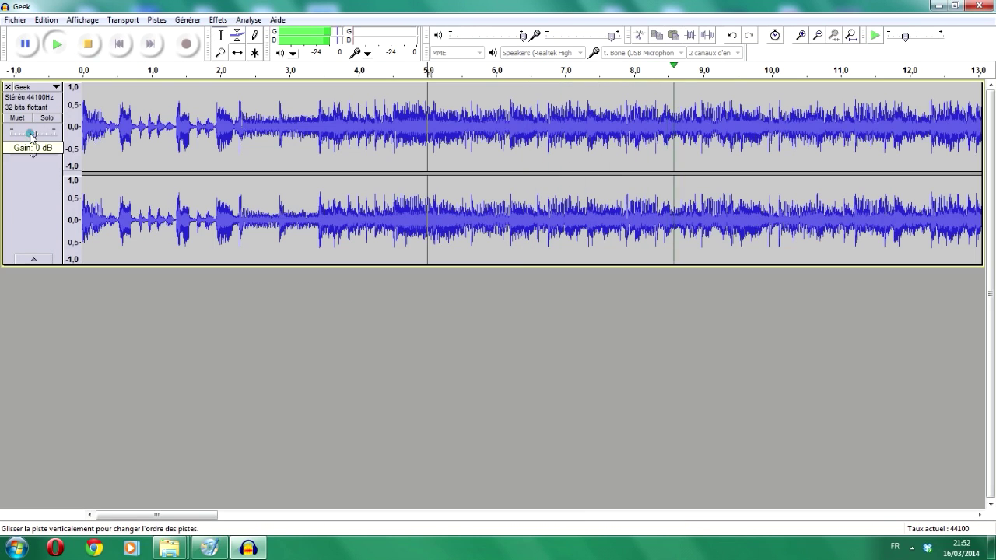
{"action": "key", "text": "space"}
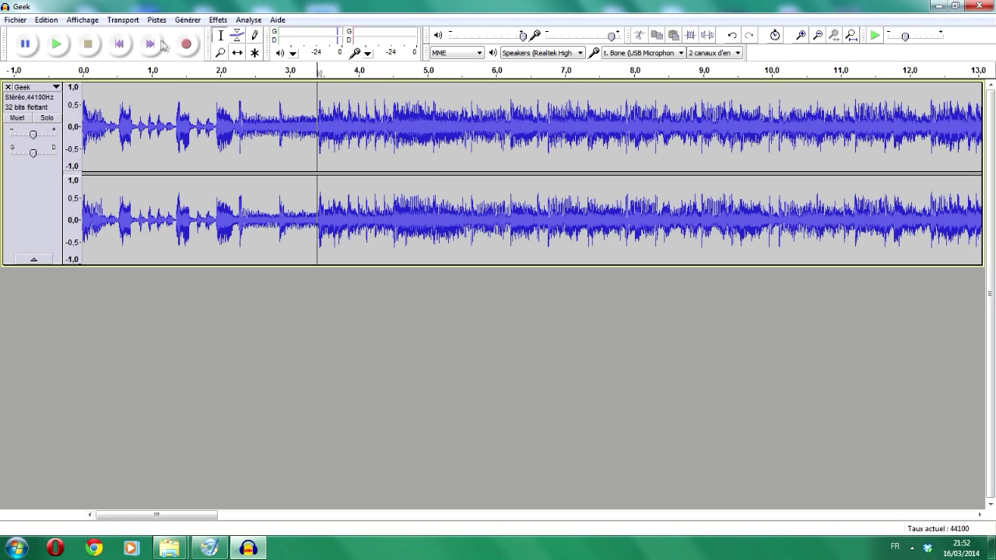
{"action": "left_click_drag", "start_coordinate": [201, 126], "coordinate": [387, 124]}
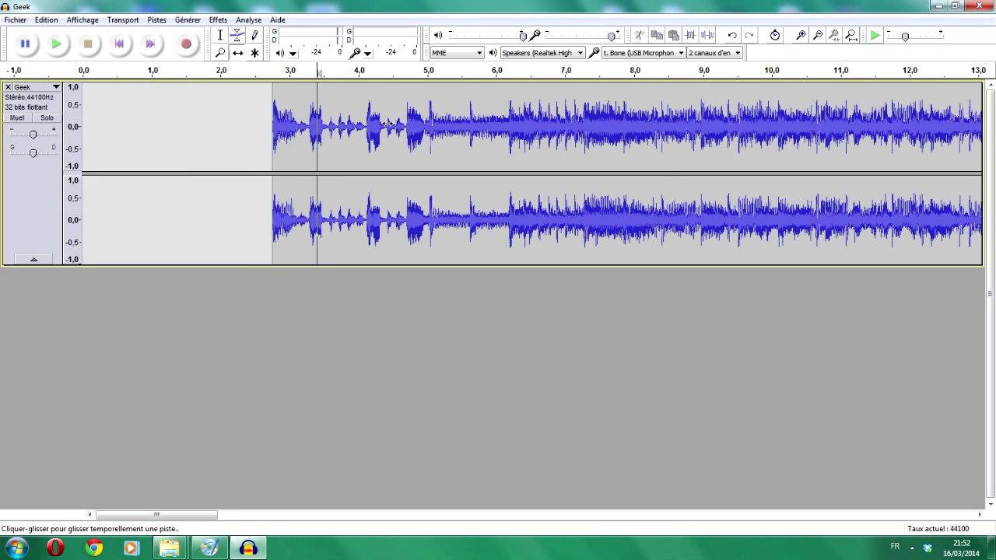
Delete the Geek track from about 28.5 seconds to its end.
{"action": "left_click", "coordinate": [817, 35]}
{"action": "left_click", "coordinate": [817, 35]}
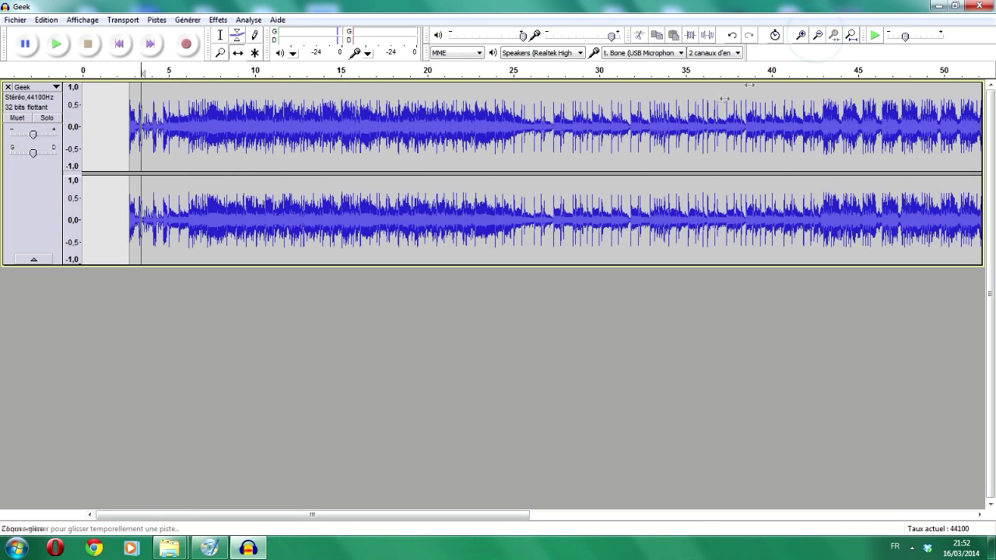
{"action": "left_click", "coordinate": [221, 36]}
{"action": "left_click", "coordinate": [574, 117]}
{"action": "key", "text": "shift+End"}
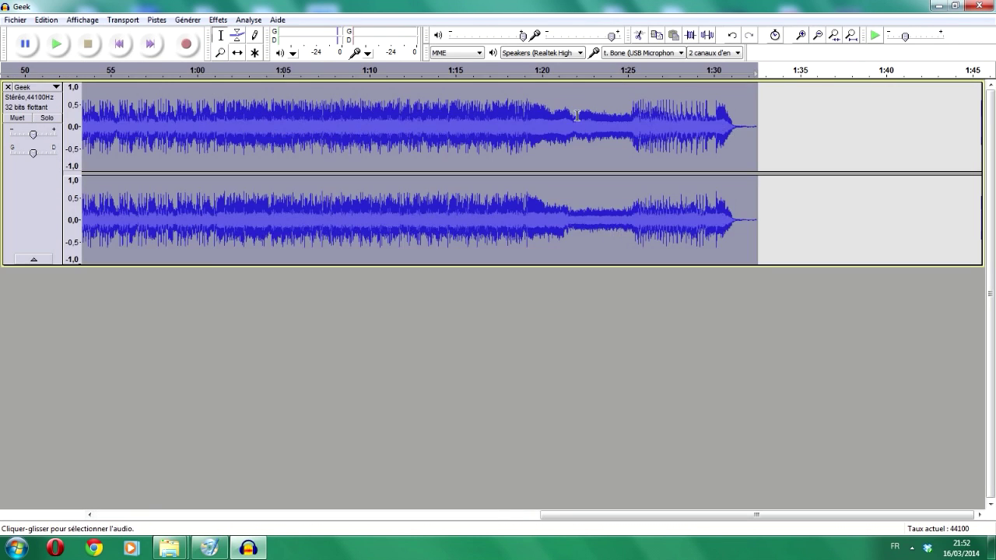
{"action": "key", "text": "Delete"}
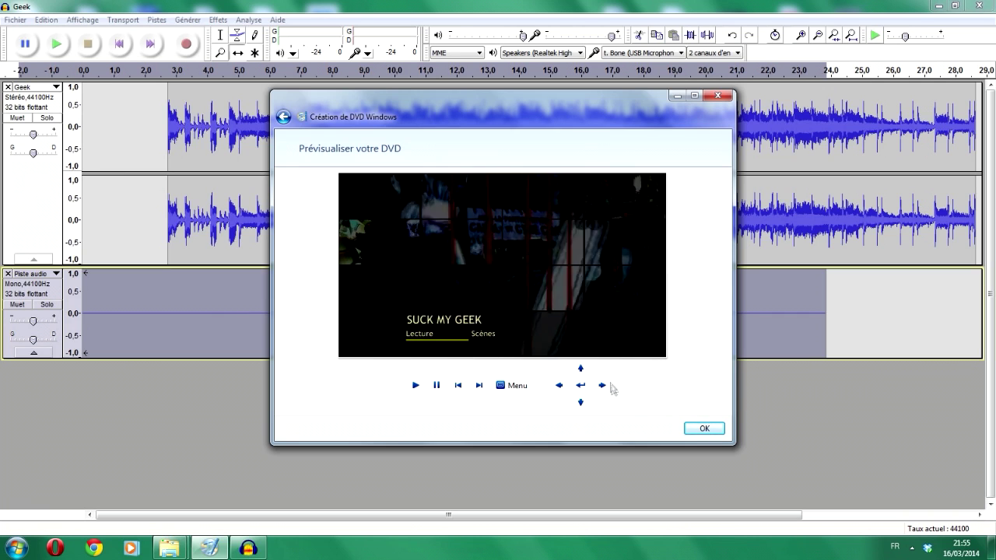
Close the DVD preview and set the menu font to SF Comic Script.
{"action": "left_click", "coordinate": [703, 428]}
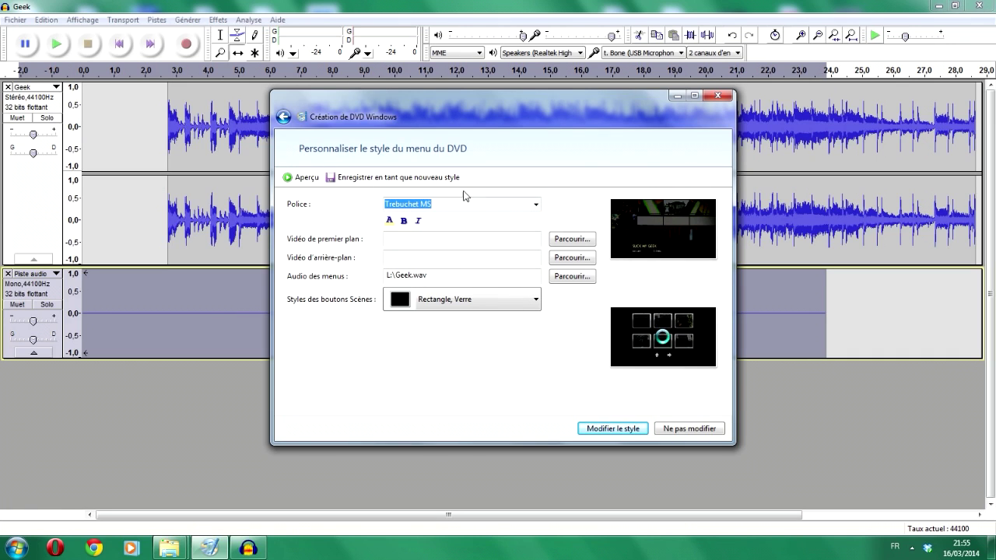
{"action": "scroll", "coordinate": [471, 208], "scroll_direction": "up", "scroll_amount": 3}
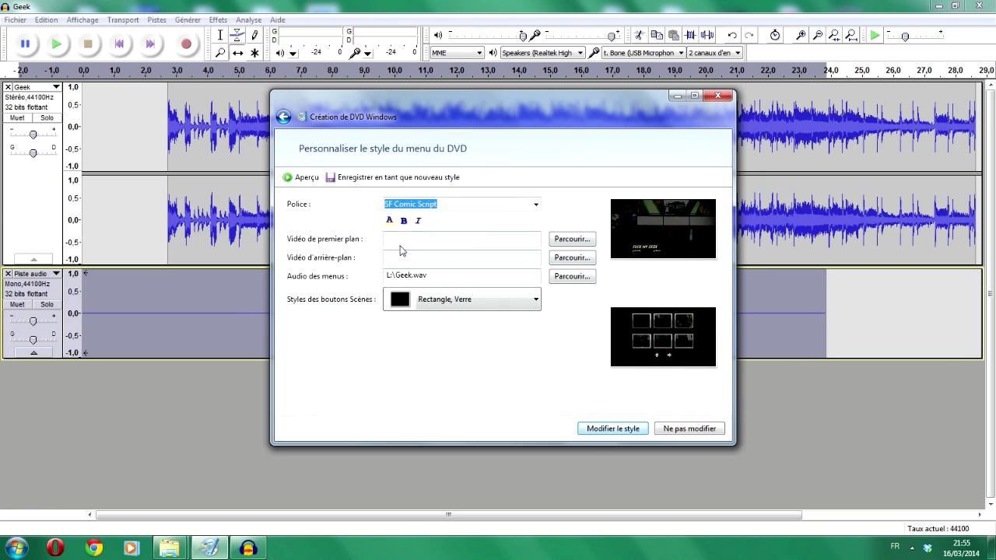
{"action": "left_click", "coordinate": [612, 433]}
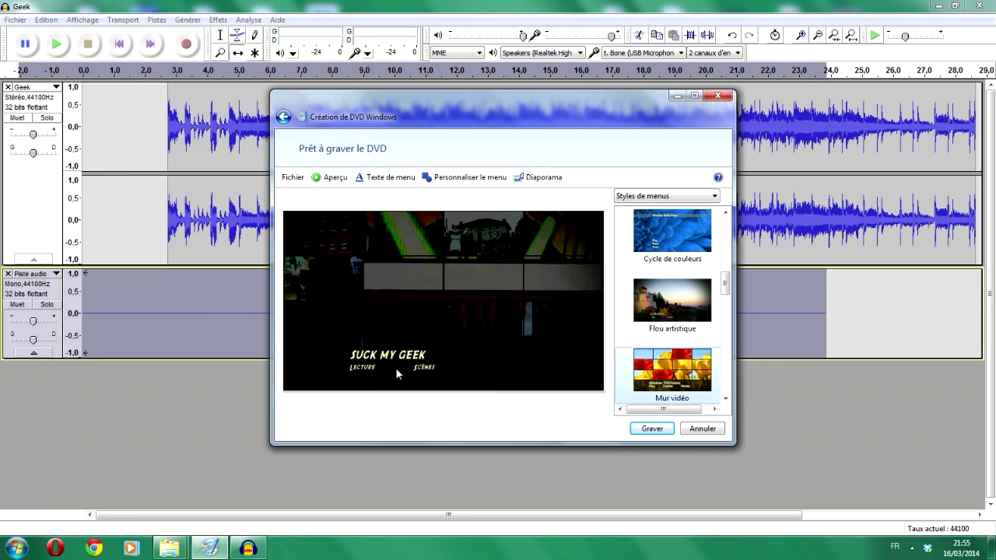
{"action": "left_click", "coordinate": [469, 177]}
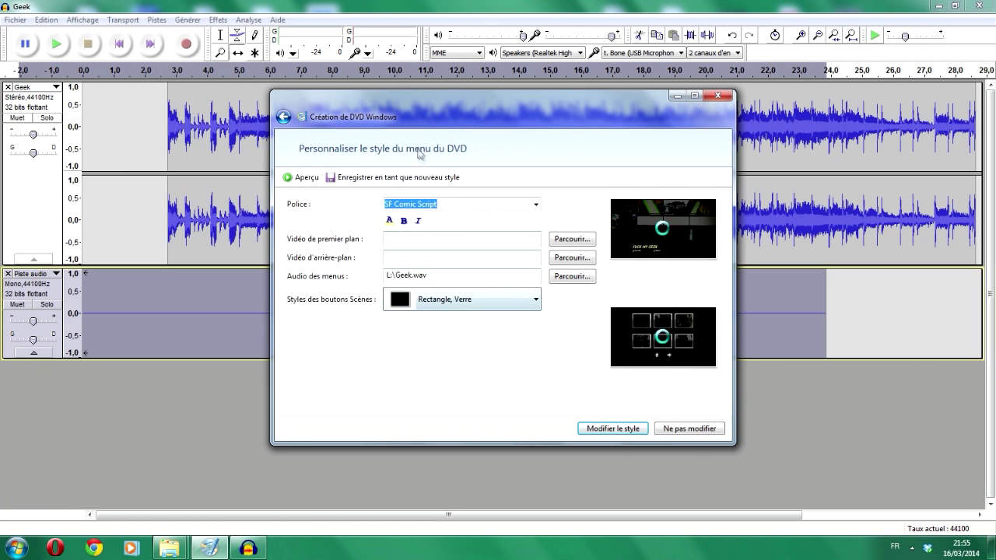
{"action": "left_click", "coordinate": [703, 433]}
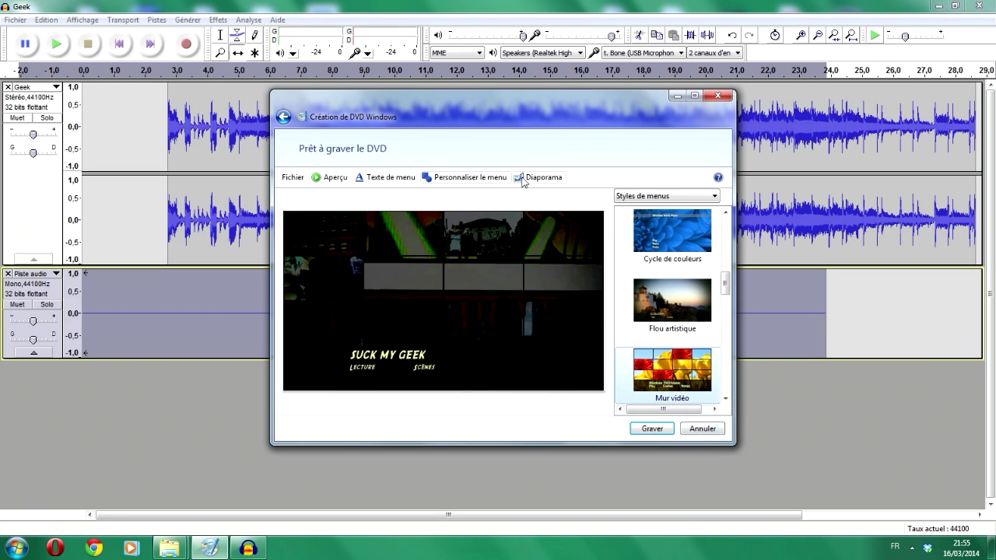
Set the menu's play button text to "Lancer le film" and the DVD title to "Suck My Geek".
{"action": "left_click", "coordinate": [381, 178]}
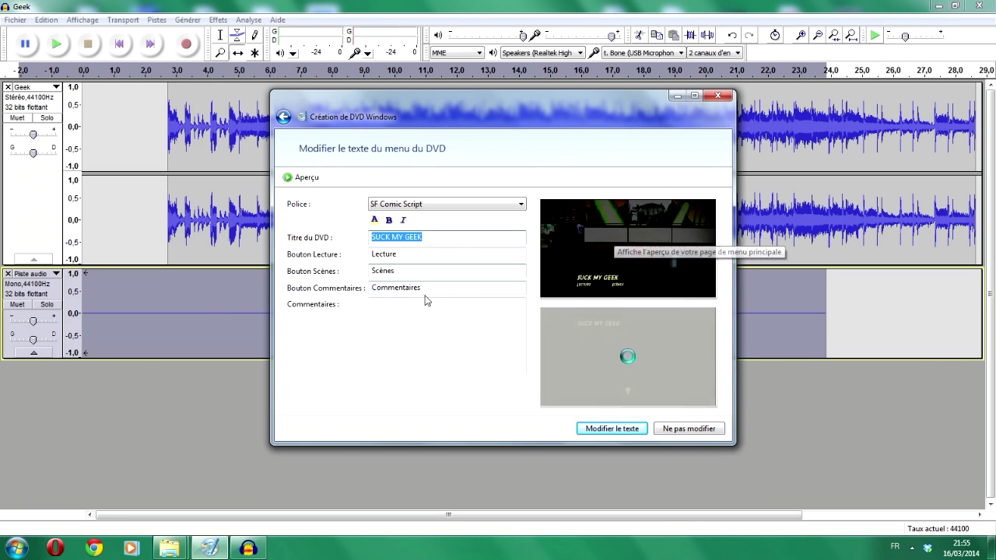
{"action": "key", "text": "Tab"}
{"action": "type", "text": "lancer"}
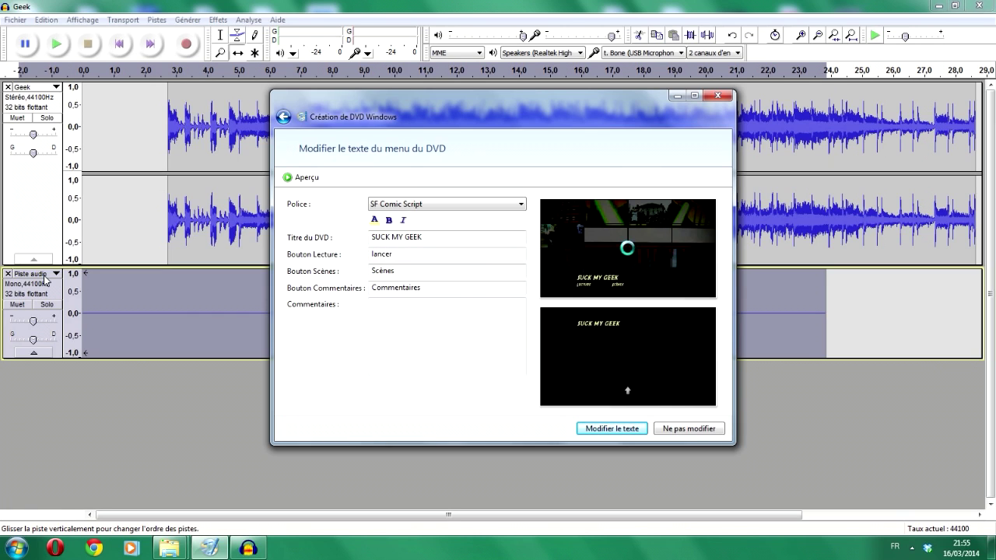
{"action": "key", "text": "ctrl+a"}
{"action": "type", "text": "Lancer le film"}
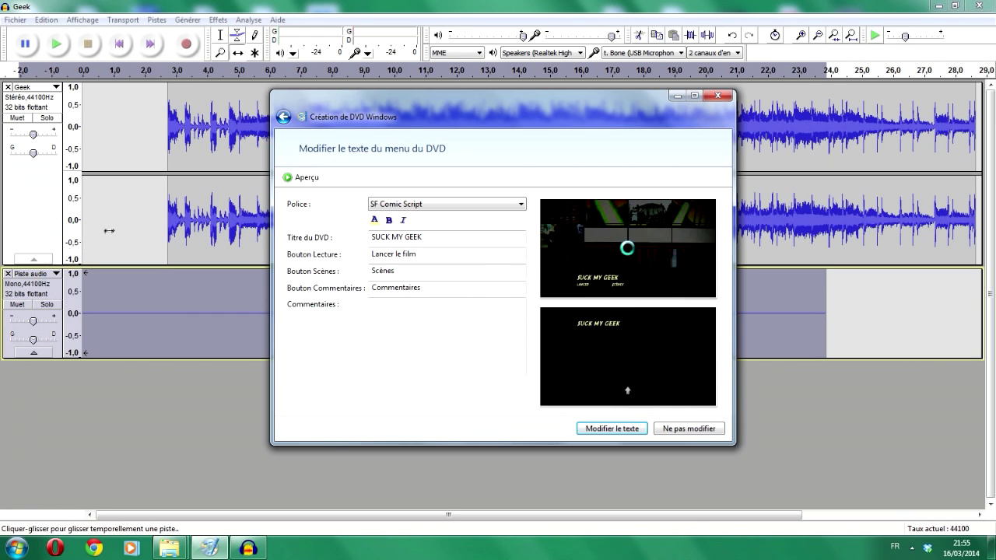
{"action": "key", "text": "shift+Tab"}
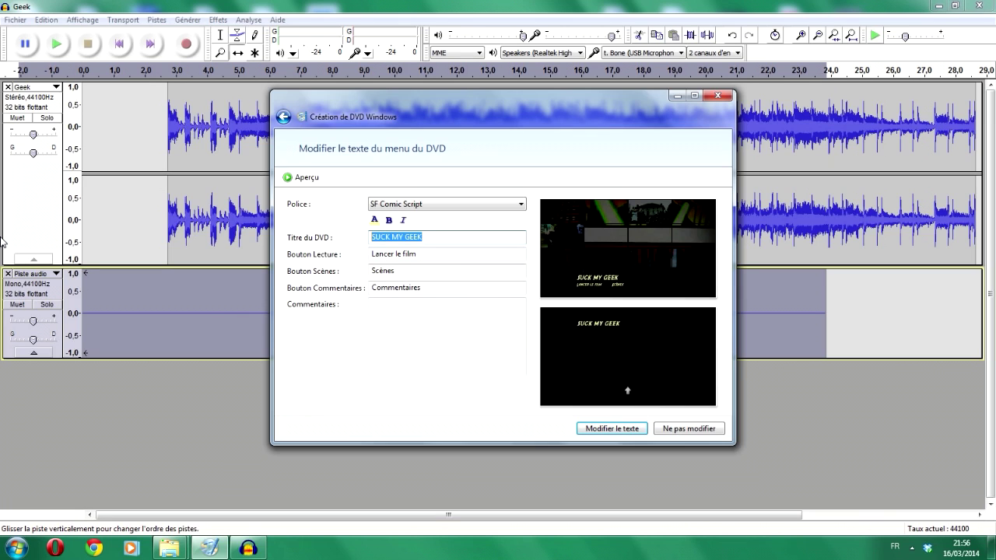
{"action": "type", "text": "Suck My Geek"}
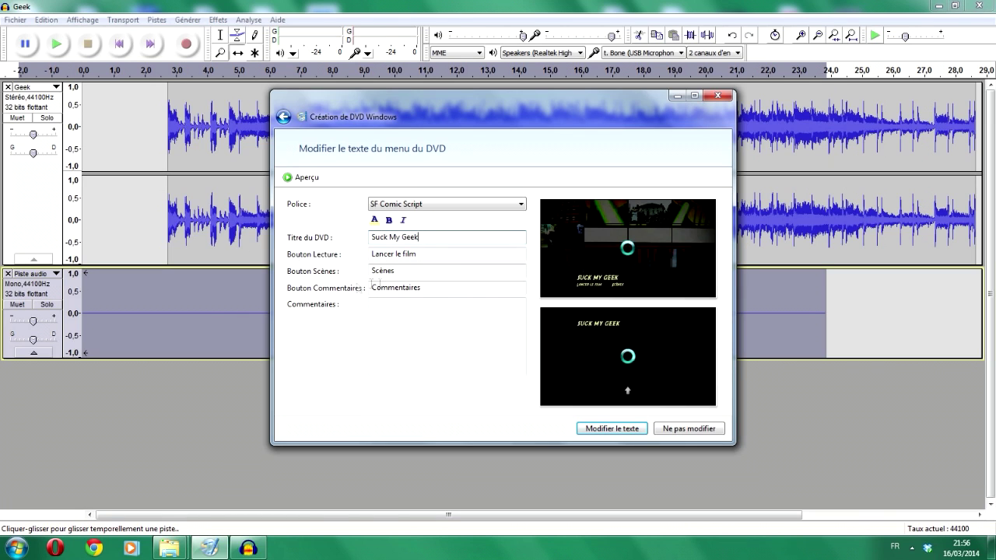
Set the scenes button text to "Chapitres", clear the comments button text and apply the menu text changes.
{"action": "key", "text": "Tab"}
{"action": "key", "text": "Tab"}
{"action": "type", "text": "Chapitres"}
{"action": "left_click", "coordinate": [474, 285]}
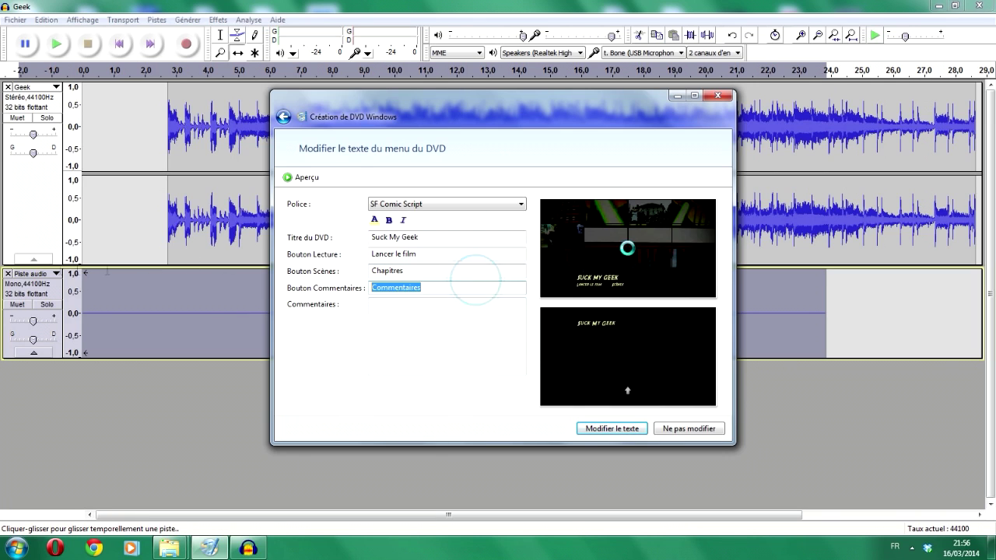
{"action": "key", "text": "Delete"}
{"action": "key", "text": "Return"}
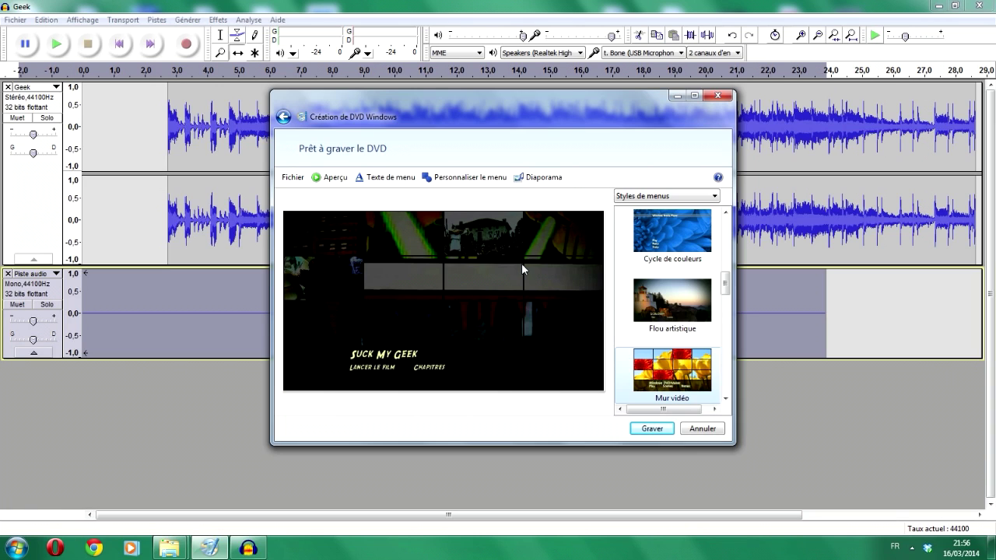
Customize the menu with shallow-depth as background video and neige 640x480 as foreground video, both from L:\Fonds video.
{"action": "left_click", "coordinate": [467, 178]}
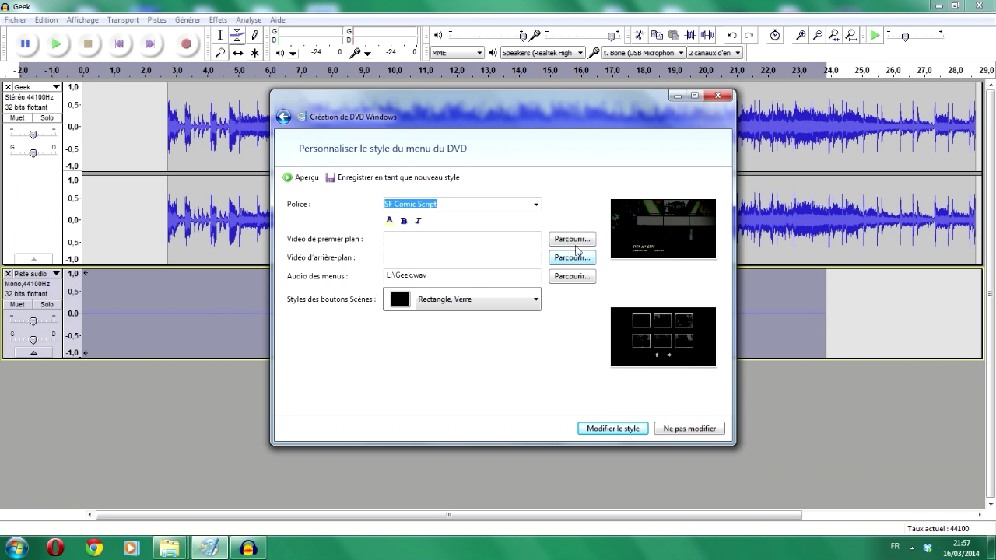
{"action": "left_click", "coordinate": [585, 263]}
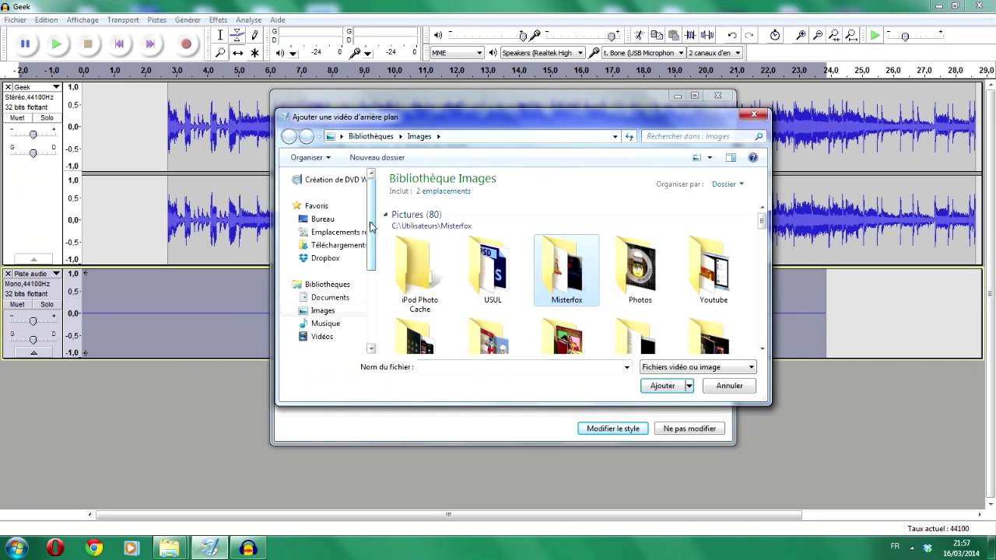
{"action": "scroll", "coordinate": [371, 227], "scroll_direction": "down", "scroll_amount": 2}
{"action": "left_click", "coordinate": [321, 266]}
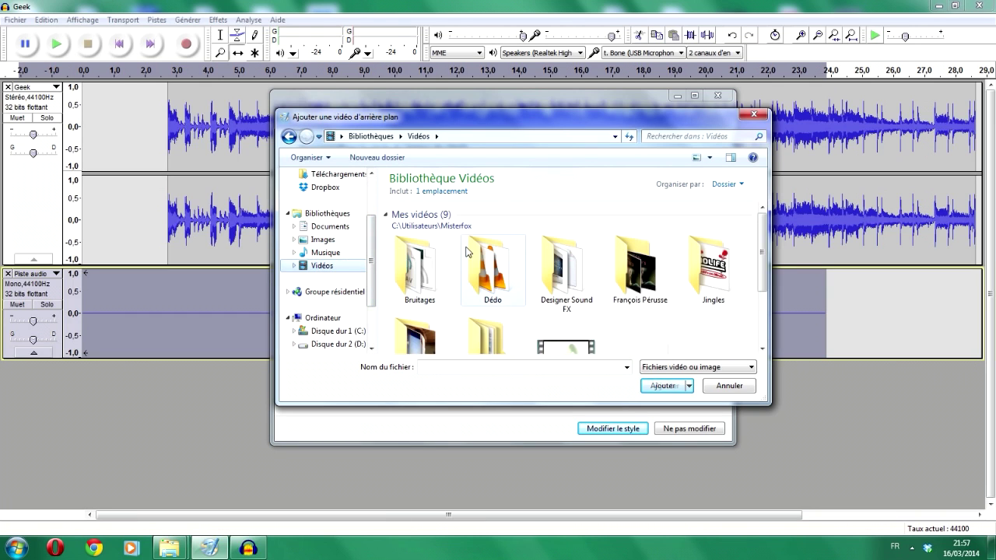
{"action": "left_click", "coordinate": [519, 285]}
{"action": "scroll", "coordinate": [519, 284], "scroll_direction": "down", "scroll_amount": 1}
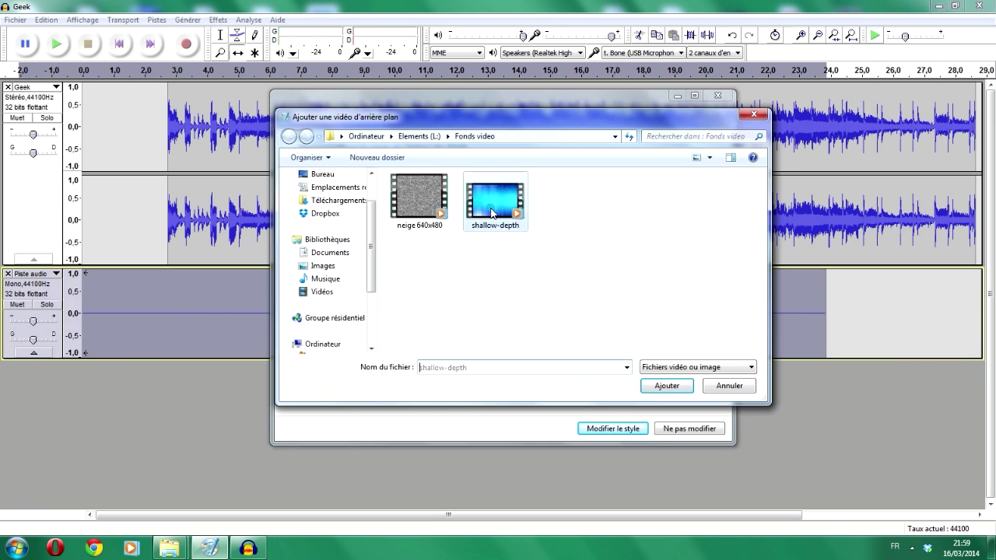
{"action": "left_click", "coordinate": [663, 385]}
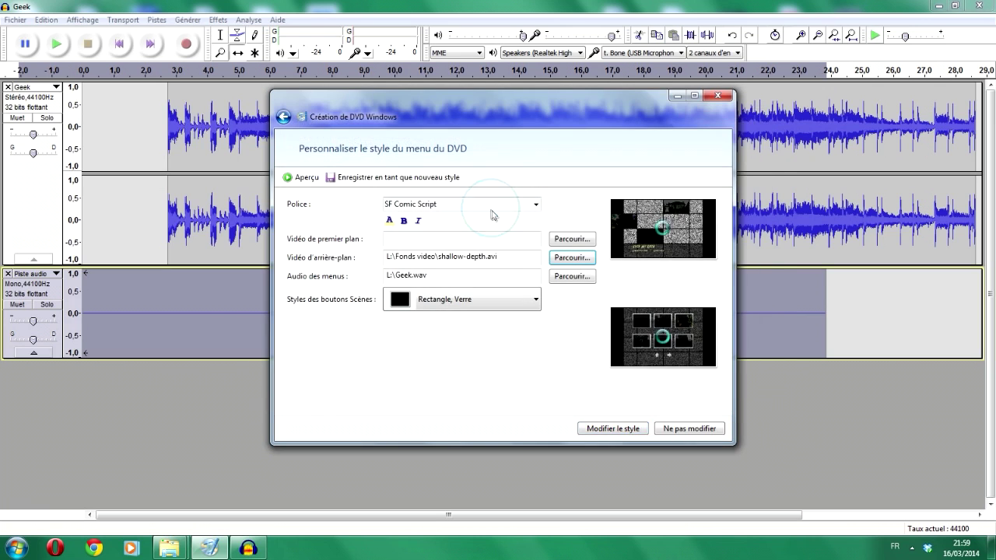
{"action": "left_click", "coordinate": [584, 240]}
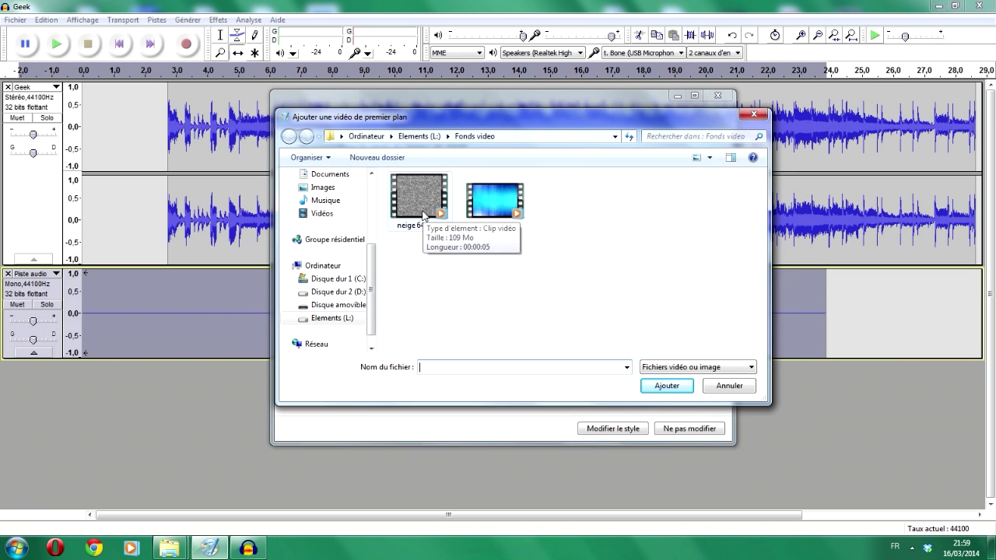
{"action": "double_click", "coordinate": [424, 215]}
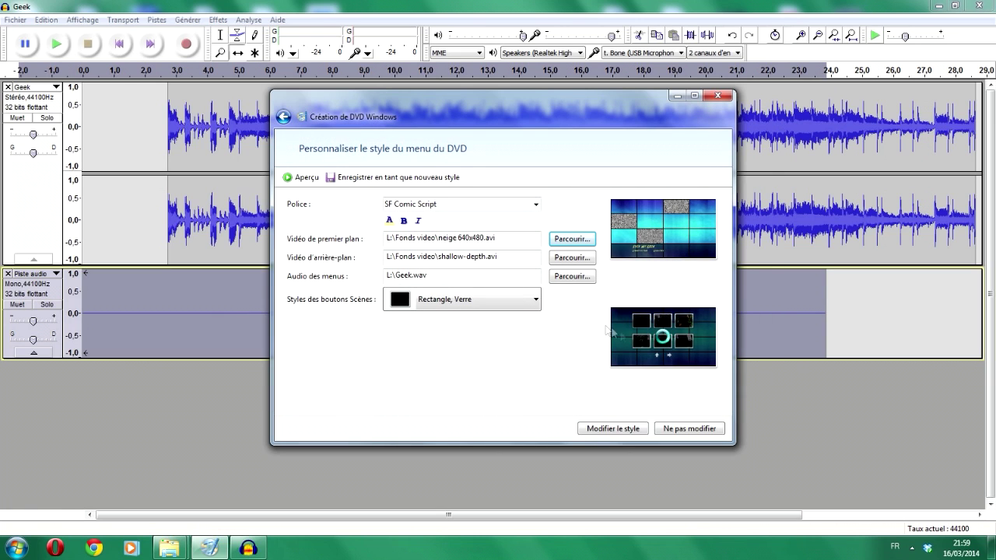
Preview the customized DVD menu and apply the style changes.
{"action": "left_click", "coordinate": [308, 179]}
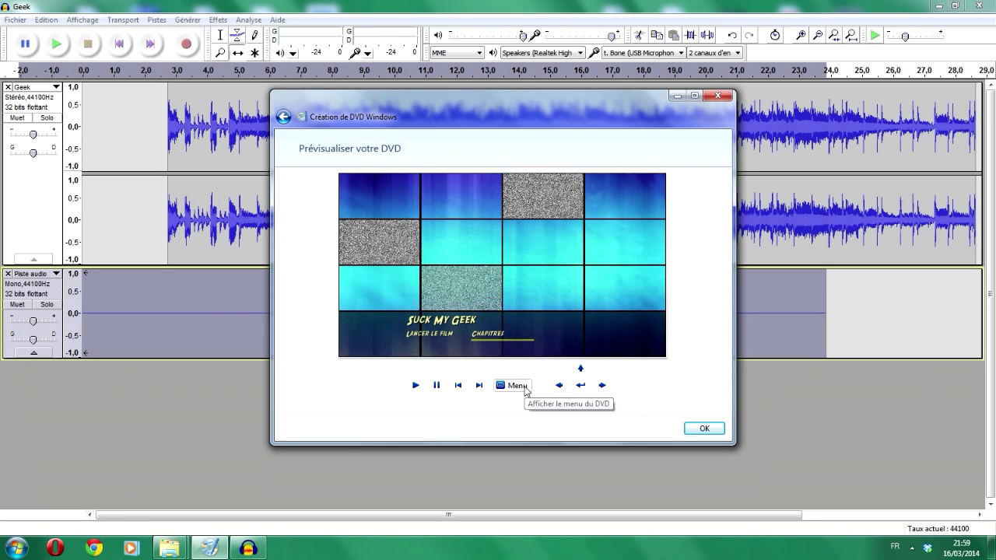
{"action": "left_click", "coordinate": [702, 429]}
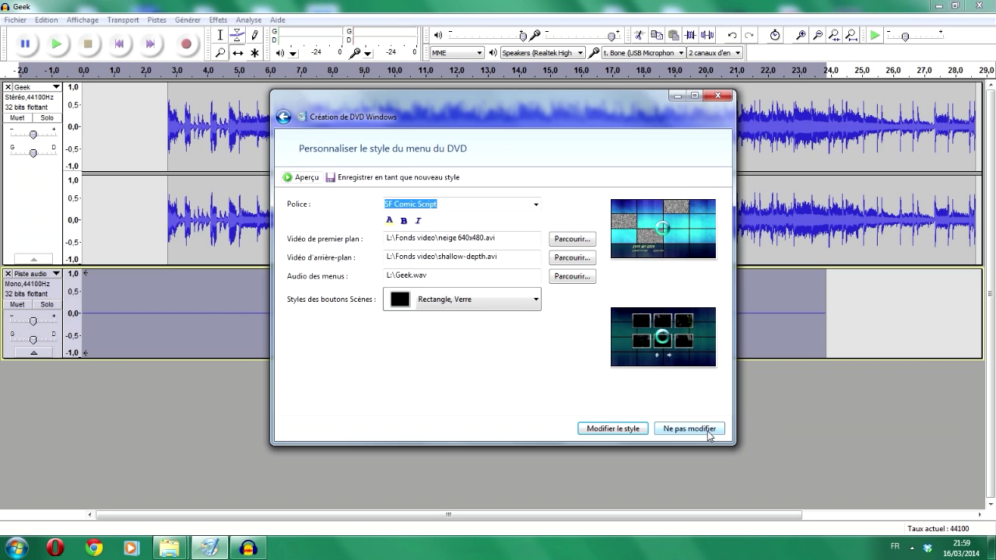
{"action": "left_click", "coordinate": [640, 429]}
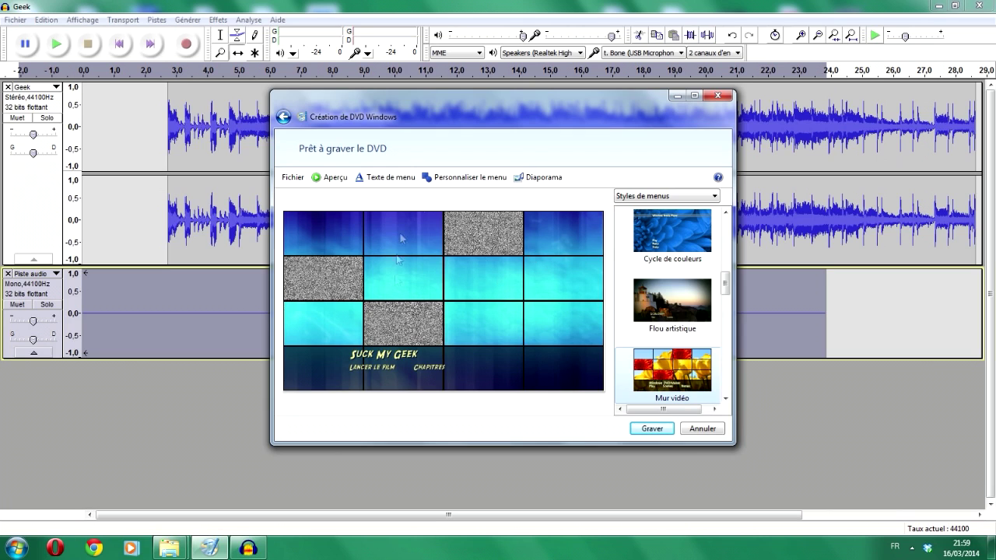
Start burning the DVD and cancel the request to insert a disc.
{"action": "left_click", "coordinate": [652, 430]}
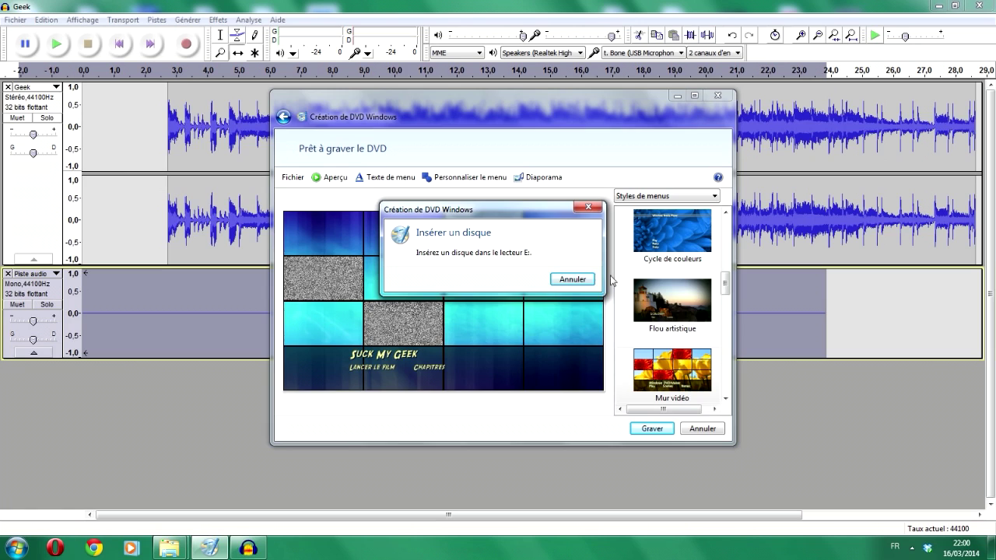
{"action": "left_click", "coordinate": [575, 280]}
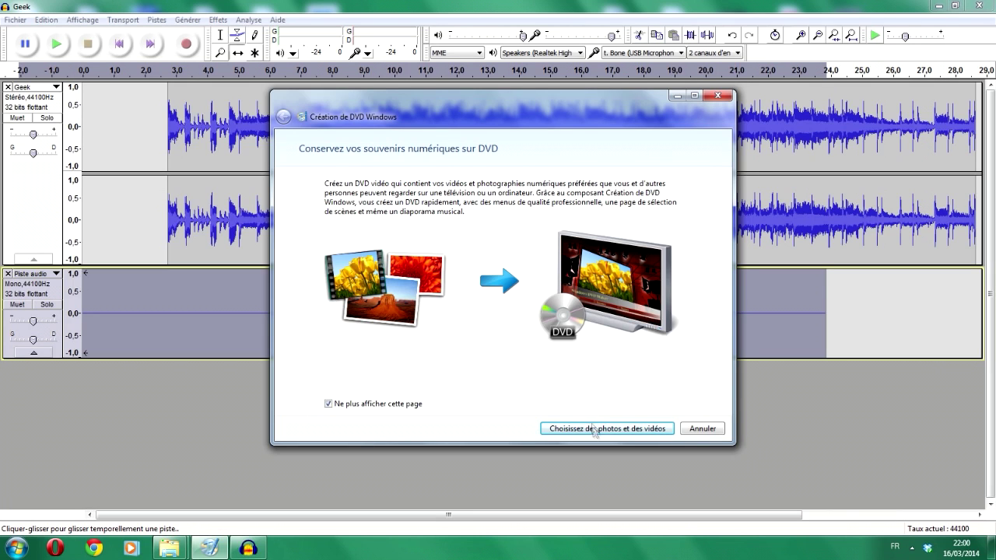
Replace the smg video in the DVD content list with the first Fucking Kassovitz video from L:\Humour et Films.
{"action": "left_click", "coordinate": [595, 430]}
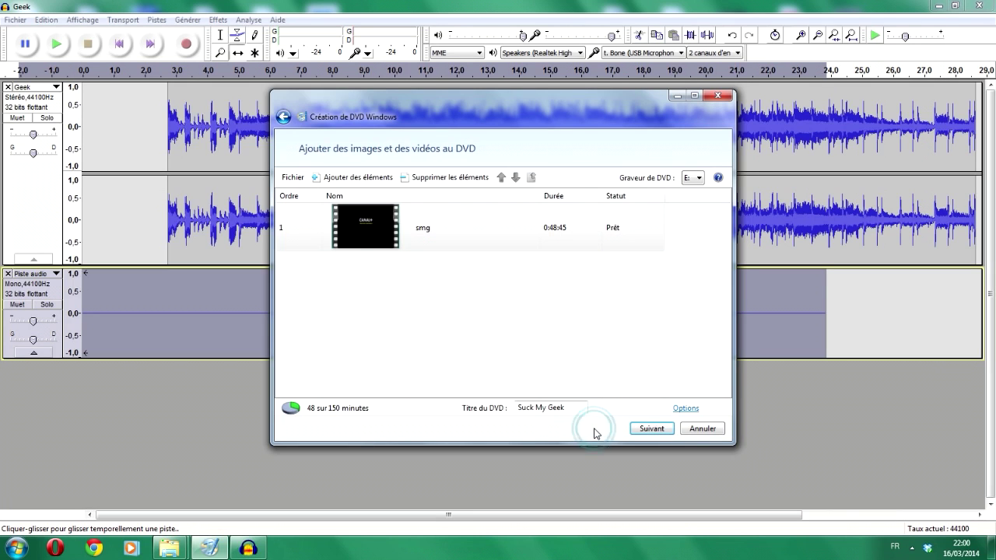
{"action": "left_click", "coordinate": [397, 243]}
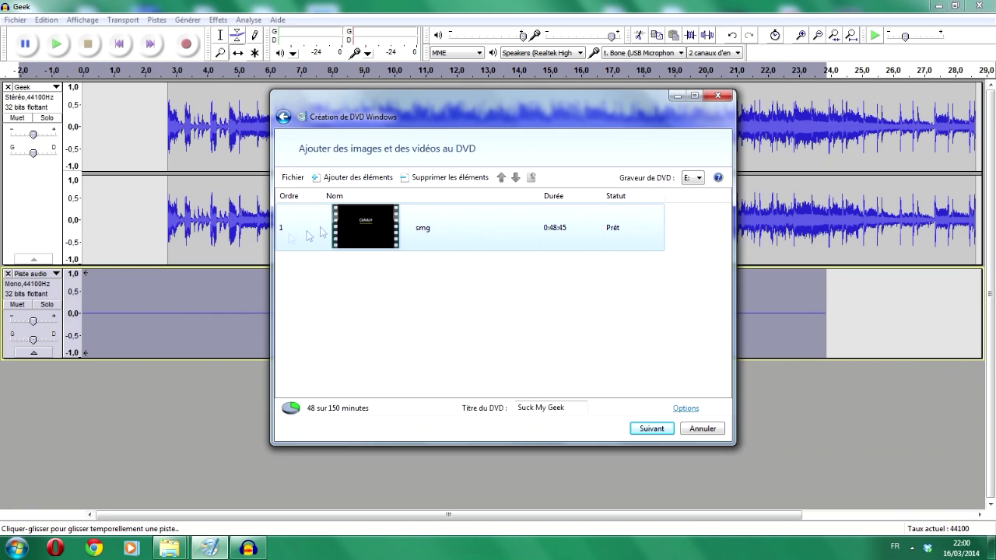
{"action": "left_click", "coordinate": [428, 178]}
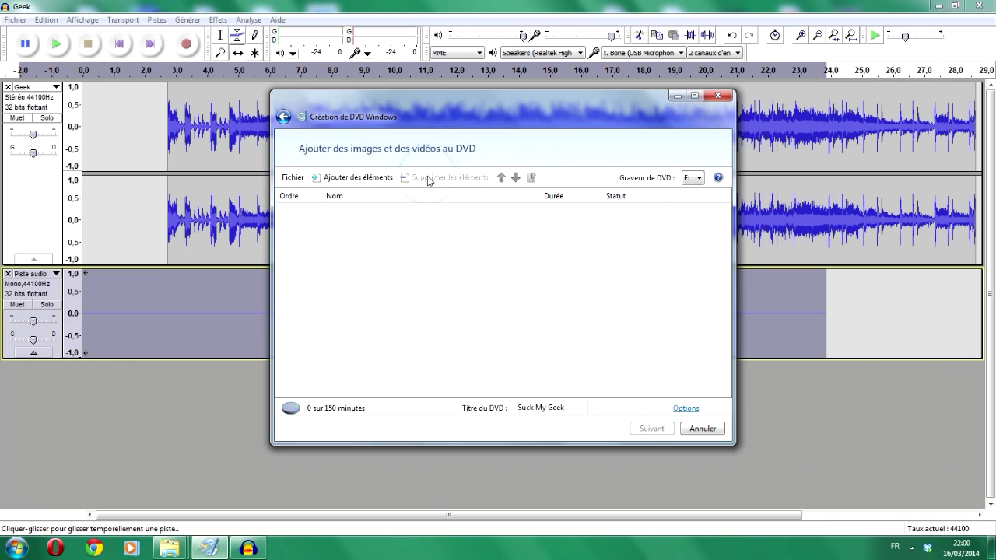
{"action": "left_click", "coordinate": [350, 177]}
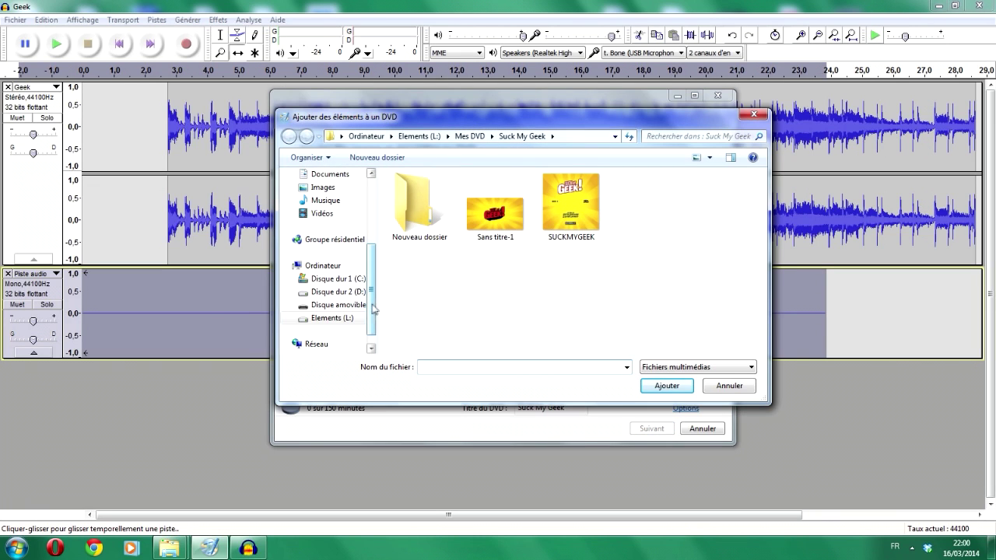
{"action": "left_click", "coordinate": [327, 318]}
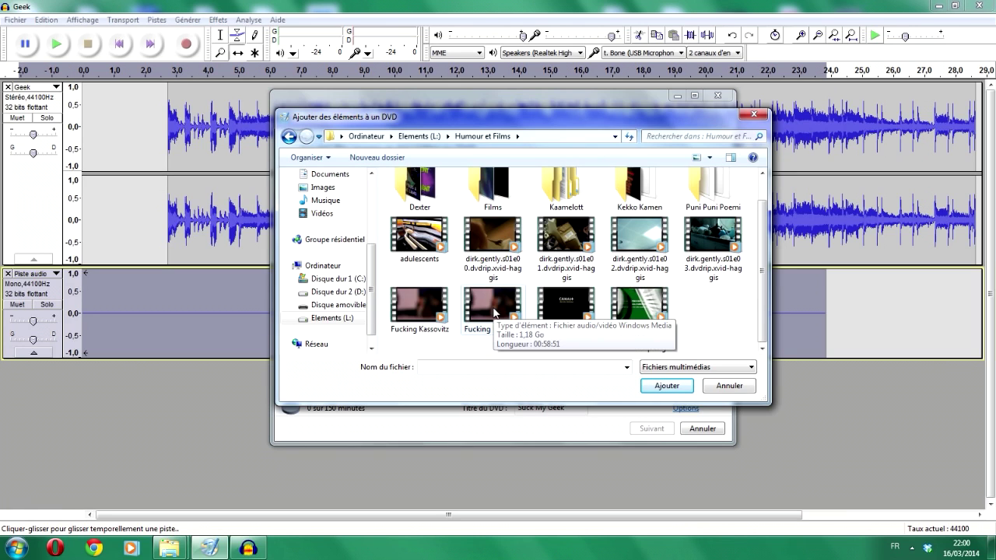
{"action": "double_click", "coordinate": [440, 309]}
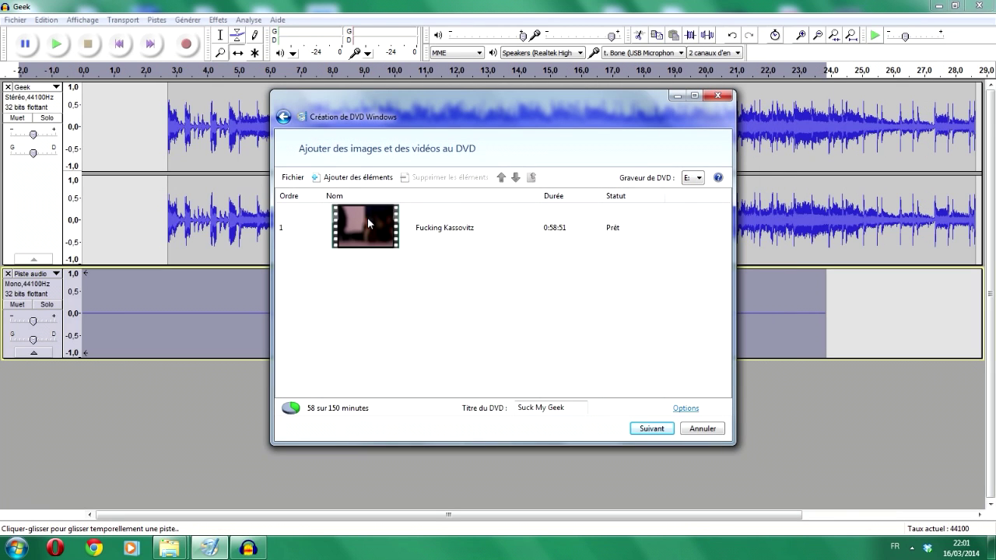
Add the second Fucking Kassovitz video, the Windows Media file, to the DVD content list.
{"action": "left_click", "coordinate": [357, 178]}
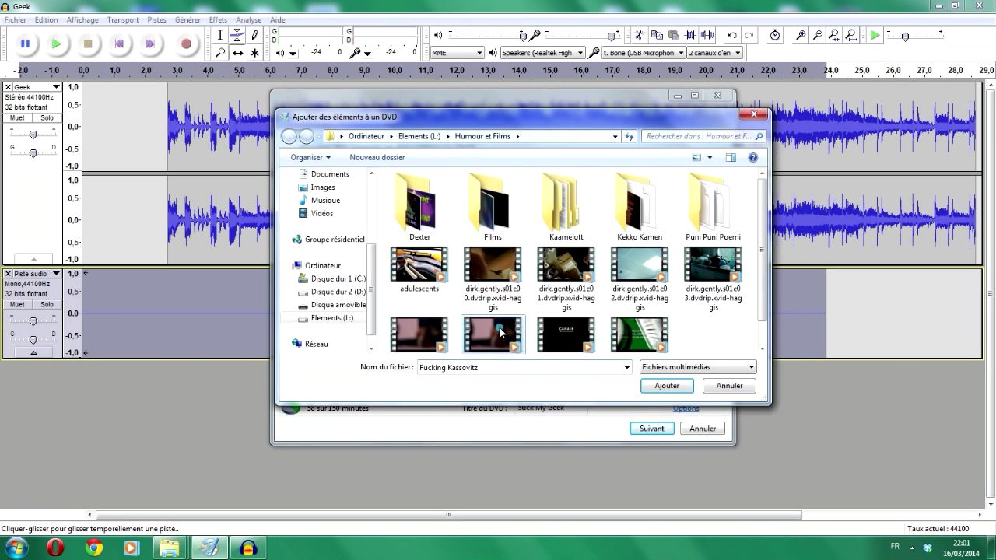
{"action": "left_click", "coordinate": [500, 332]}
{"action": "double_click", "coordinate": [496, 308]}
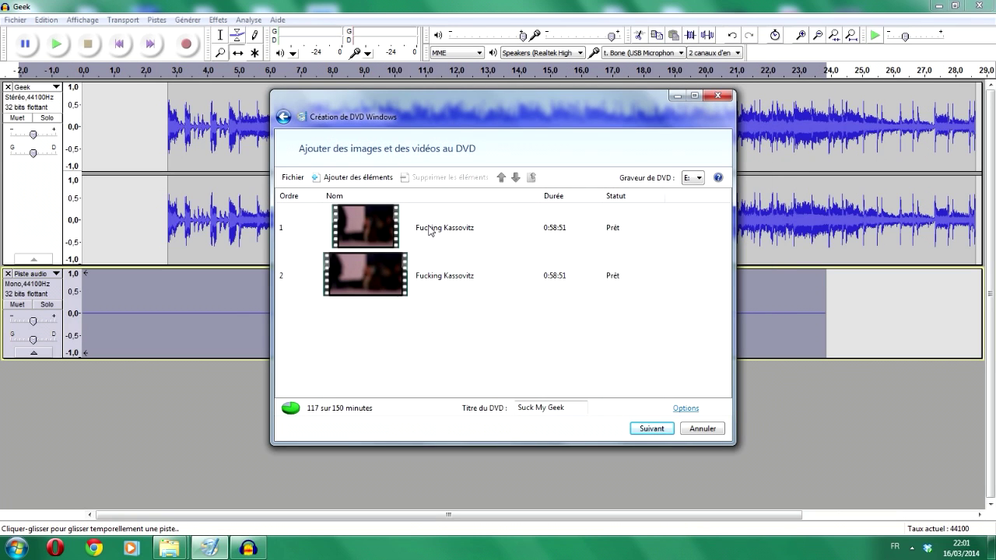
Compare the two Fucking Kassovitz entries in the DVD content list and proceed to the menu page.
{"action": "left_click", "coordinate": [384, 221]}
{"action": "left_click", "coordinate": [392, 274]}
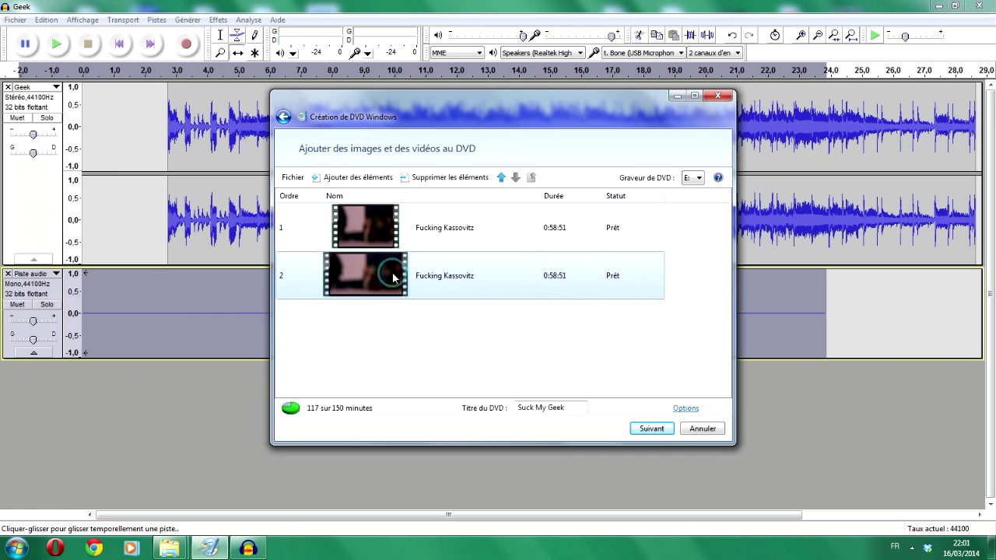
{"action": "left_click", "coordinate": [397, 232]}
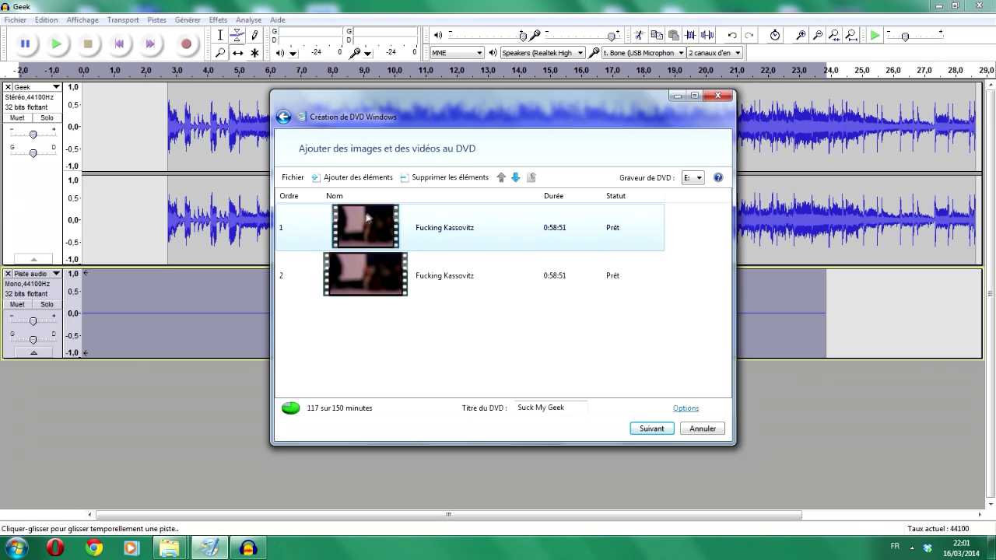
{"action": "left_click", "coordinate": [397, 283]}
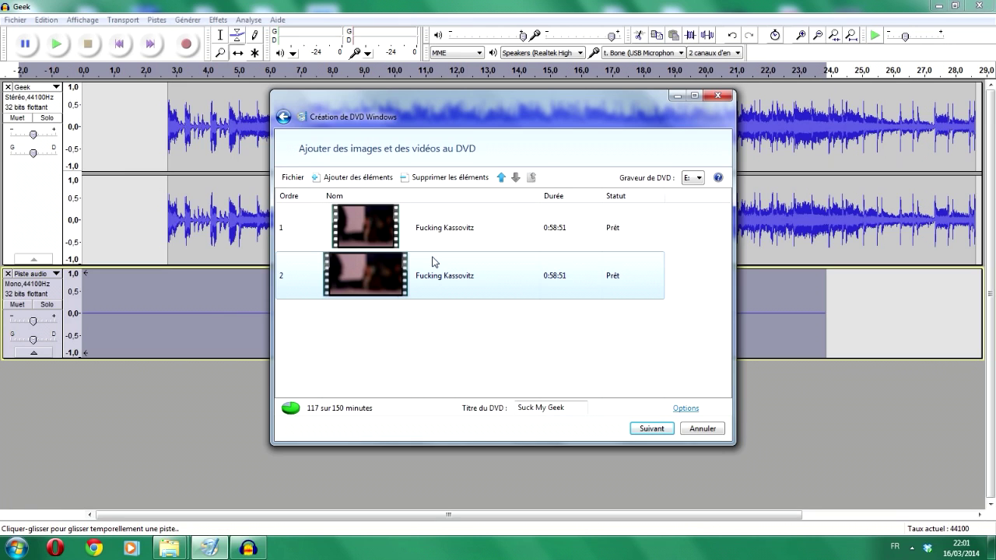
{"action": "key", "text": "Return"}
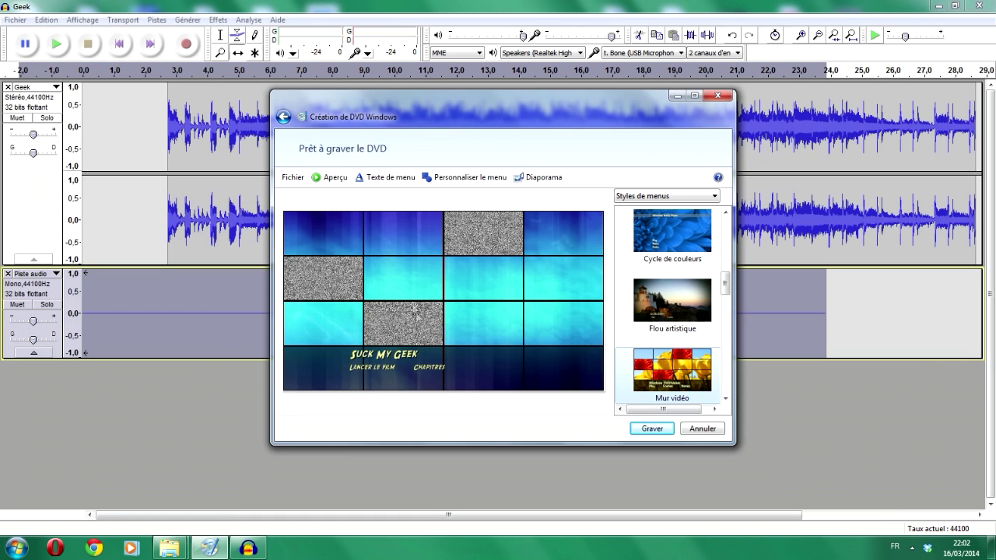
Return to the content list and set the DVD playback option to "Lire la vidéo et finir par le menu du DVD".
{"action": "left_click", "coordinate": [284, 117]}
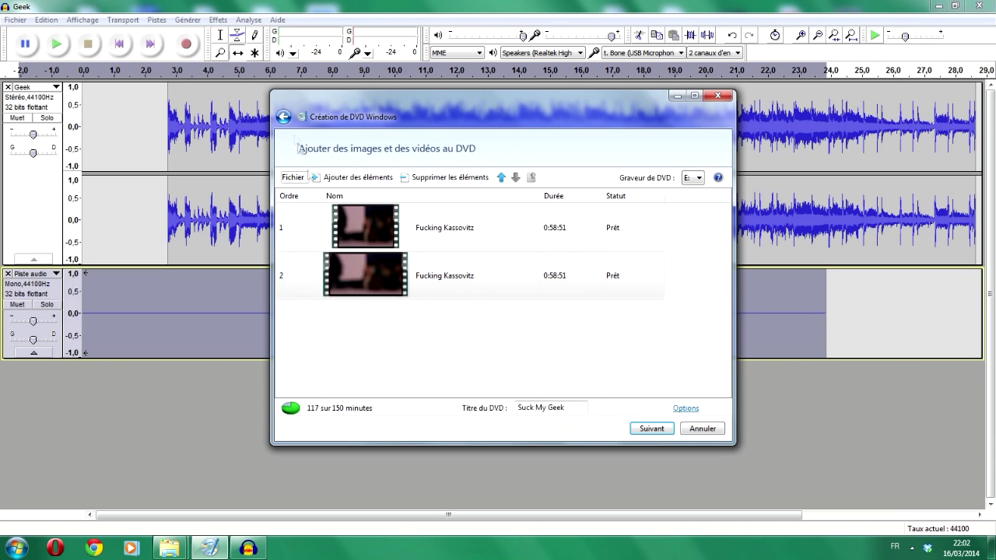
{"action": "left_click", "coordinate": [685, 408]}
{"action": "left_click", "coordinate": [371, 179]}
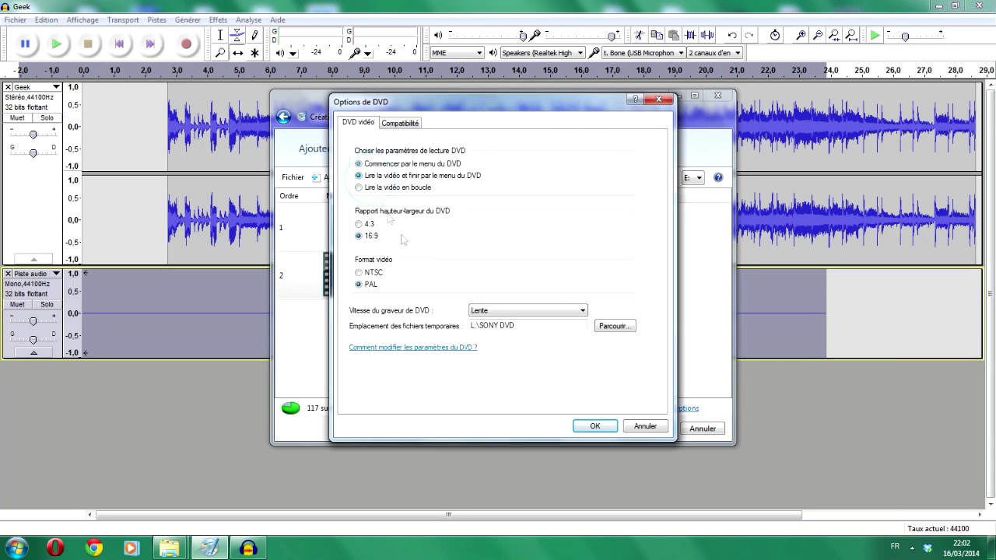
{"action": "left_click", "coordinate": [596, 427]}
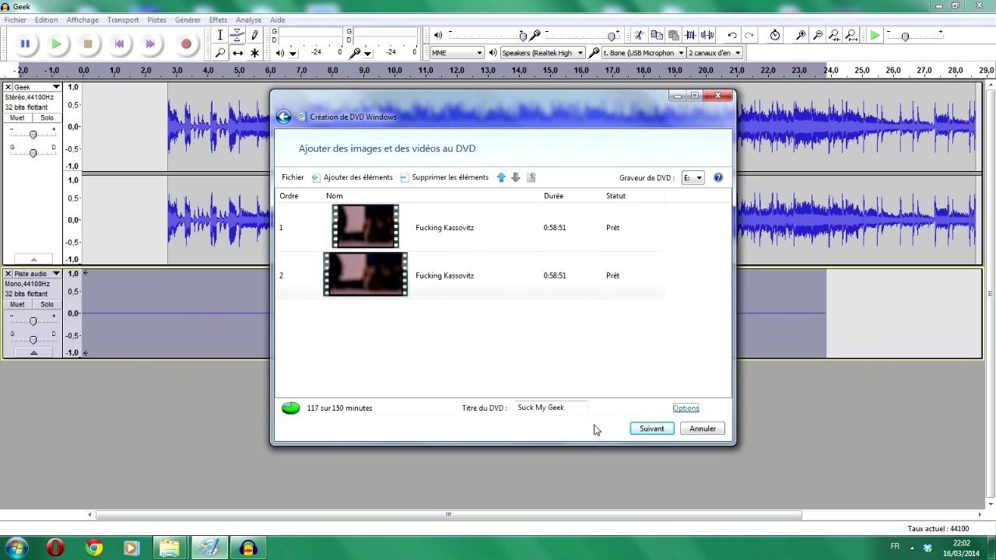